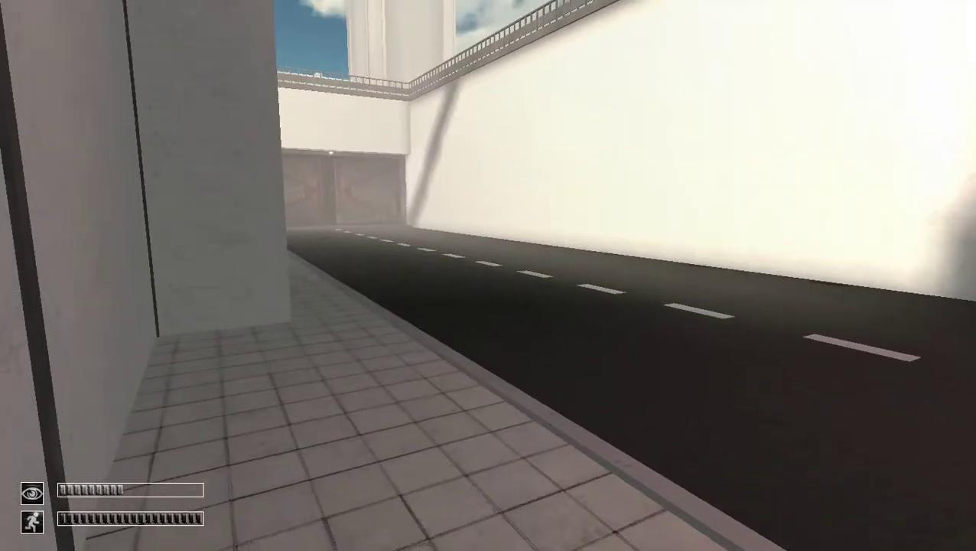
- Walk the tunnel sidewalk to the small door beside the red-crossed gate, then glance back left
key("w")
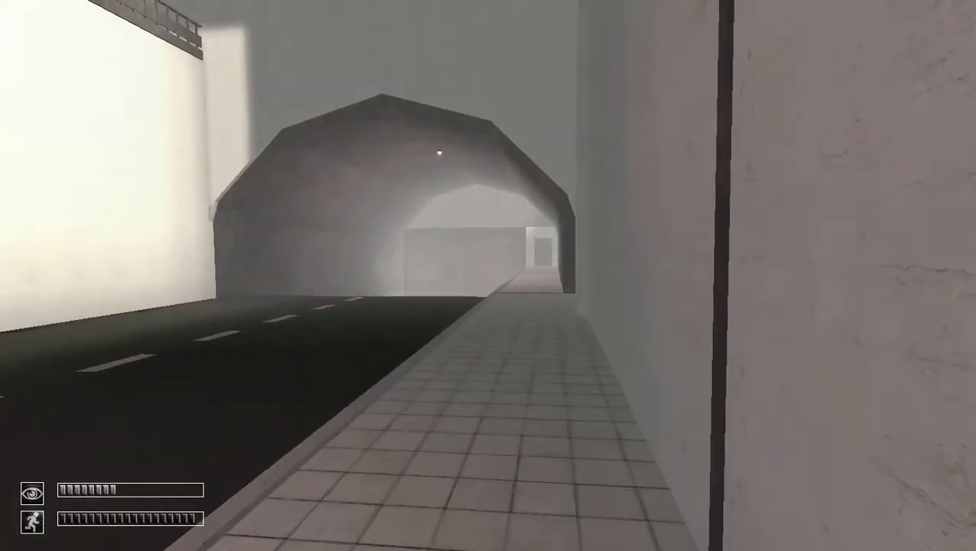
key("w")
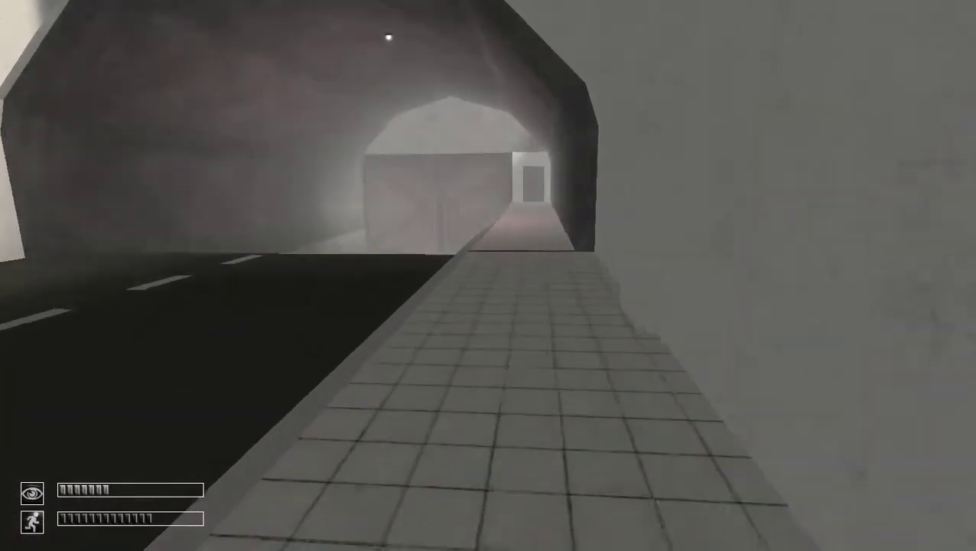
key("w")
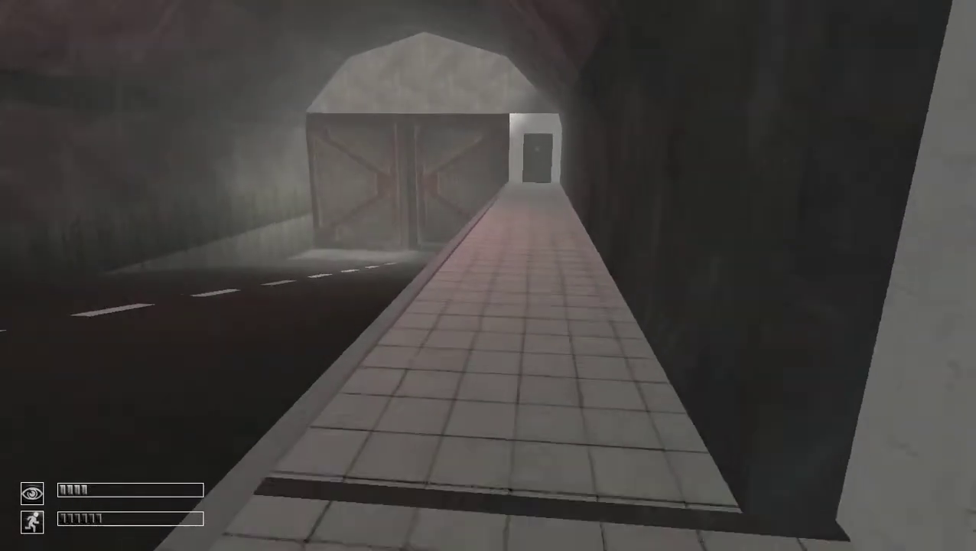
key("w")
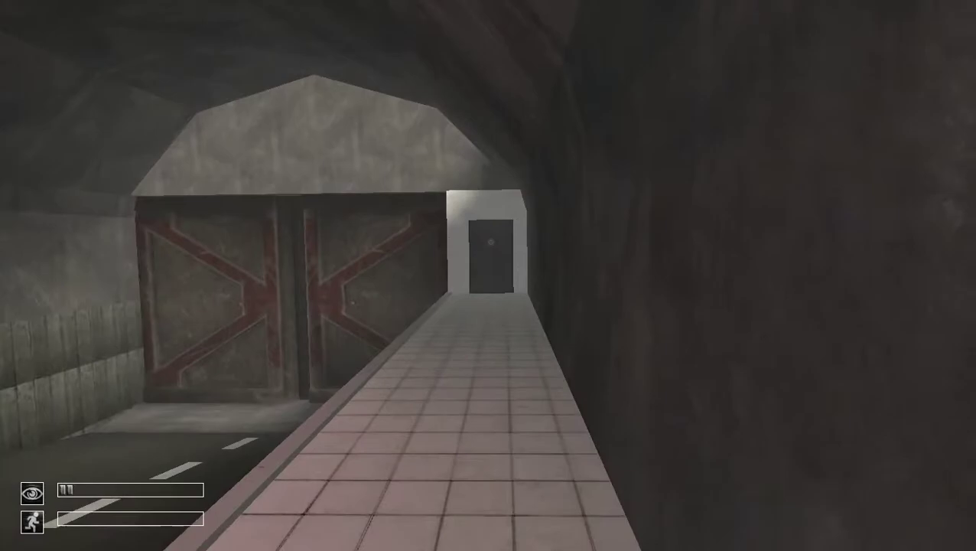
key("w")
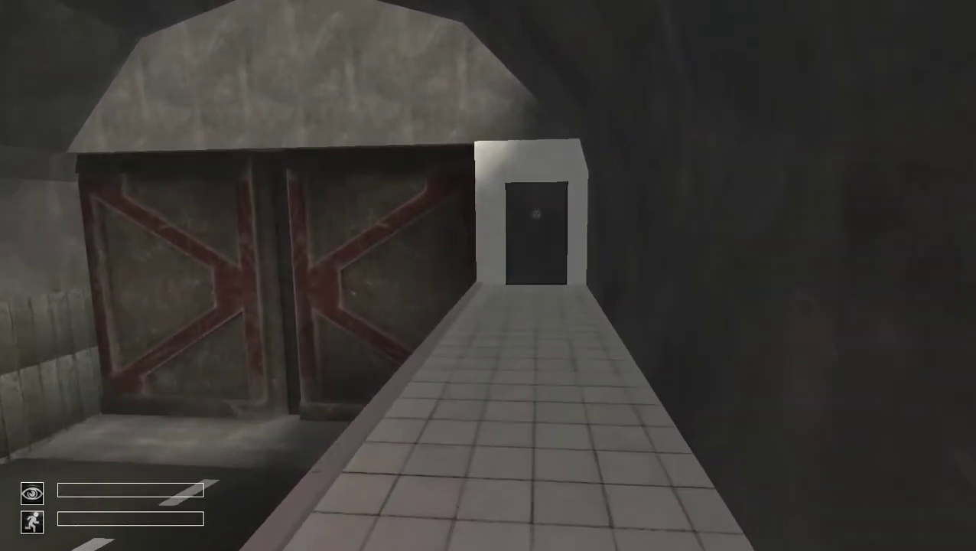
key("w")
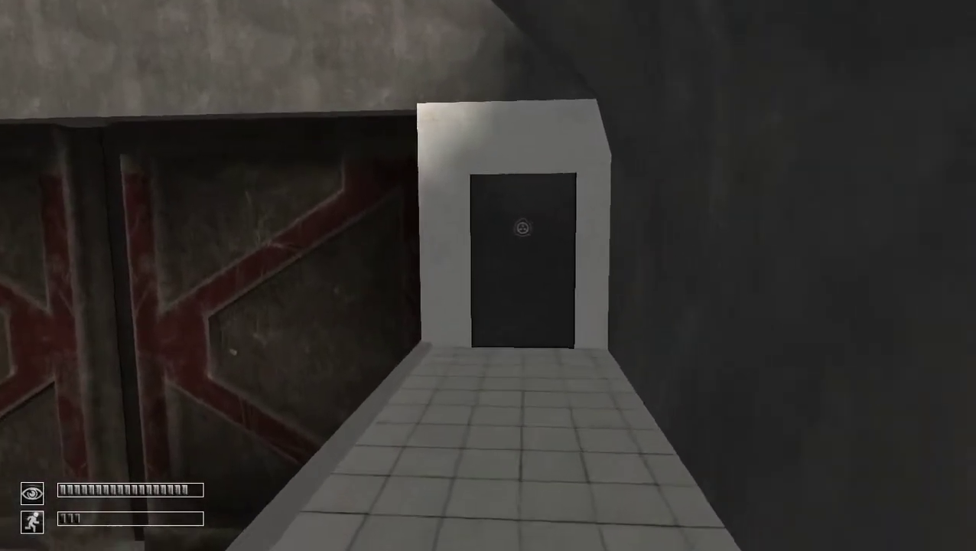
key("w")
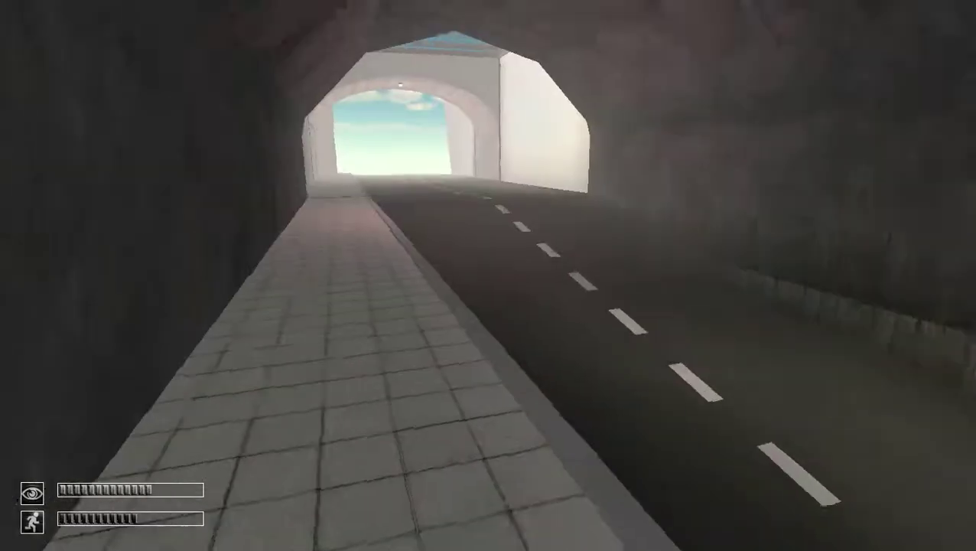
- Run back to the daylight arch, rest for stamina, and look up at the helicopter
key("w")
key("w")
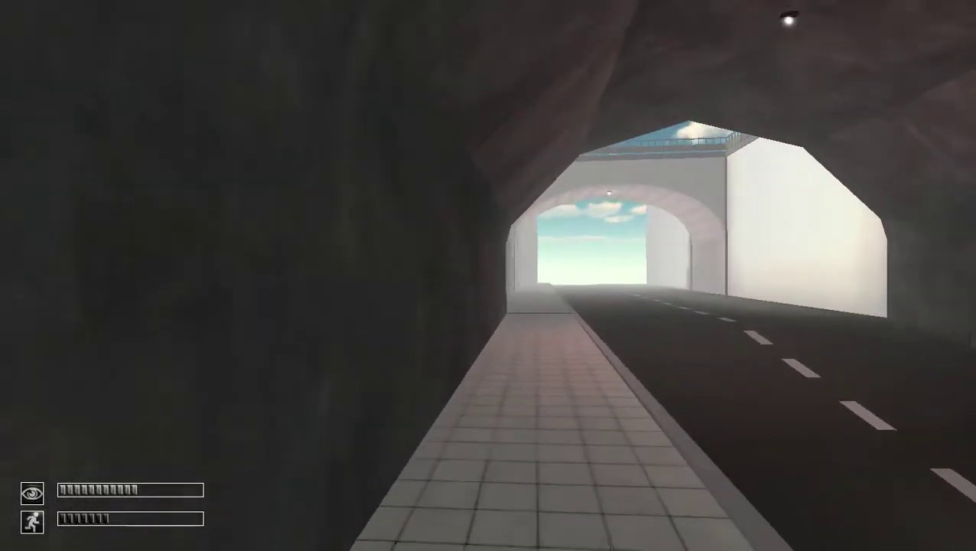
key("w")
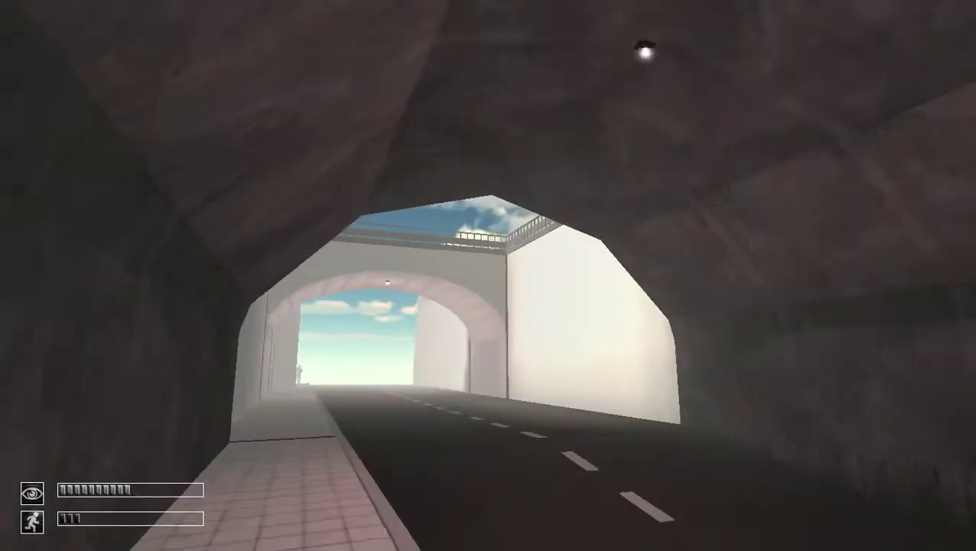
key("w")
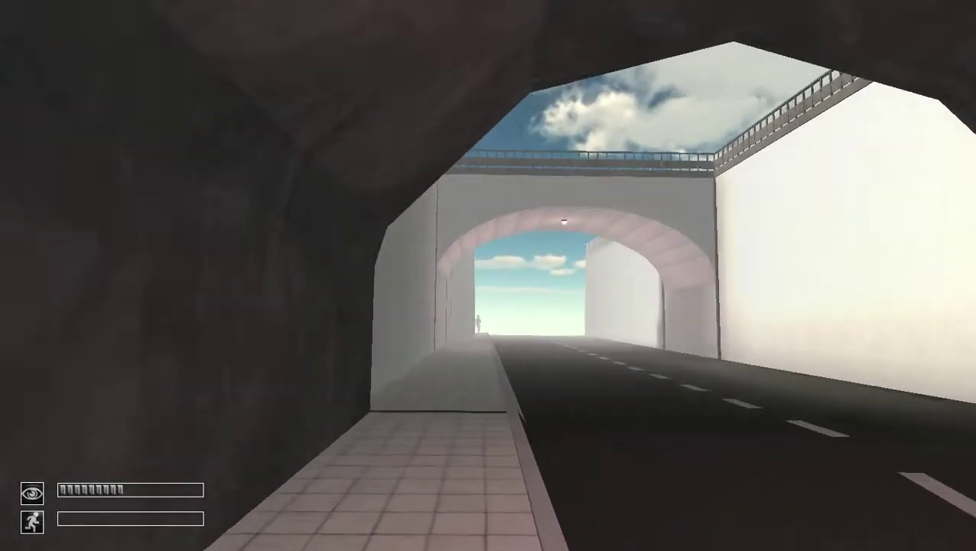
key("w")
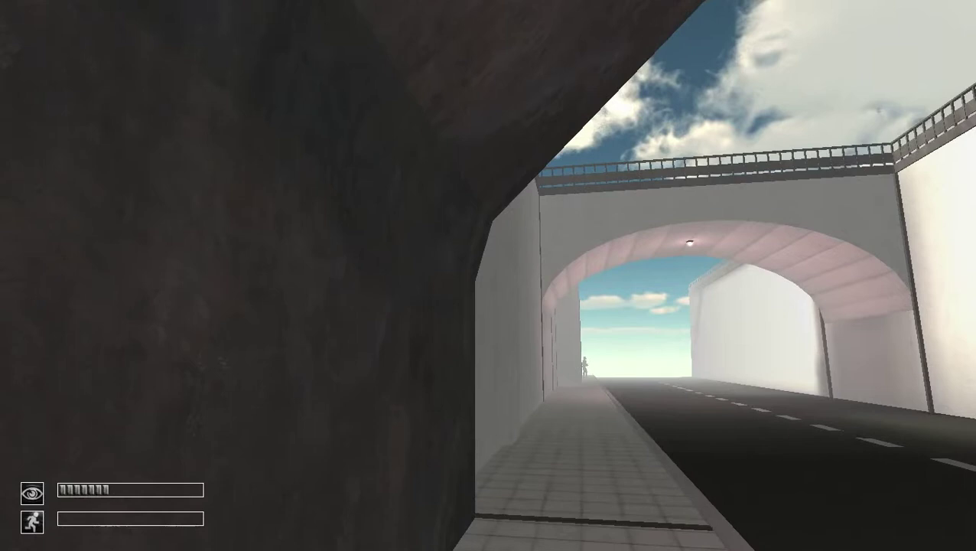
key("w")
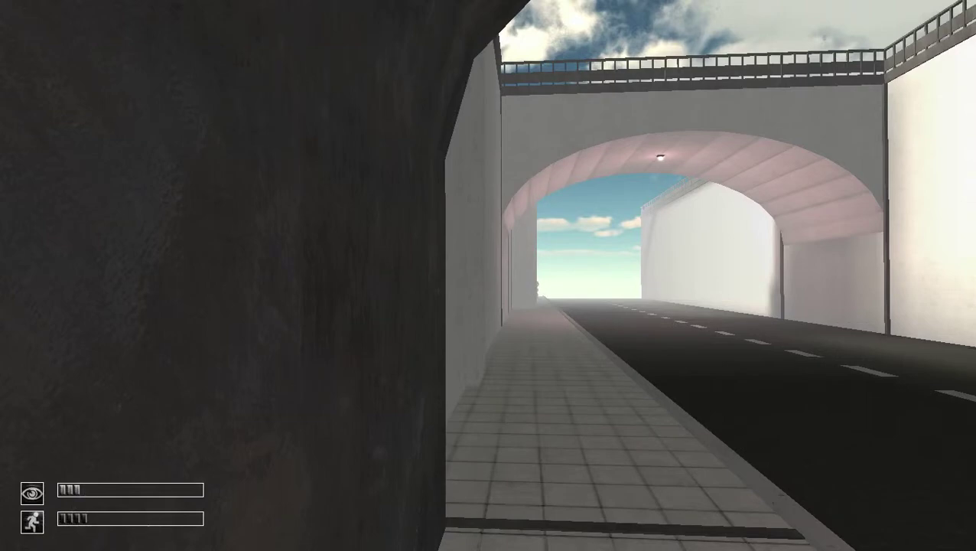
key("w")
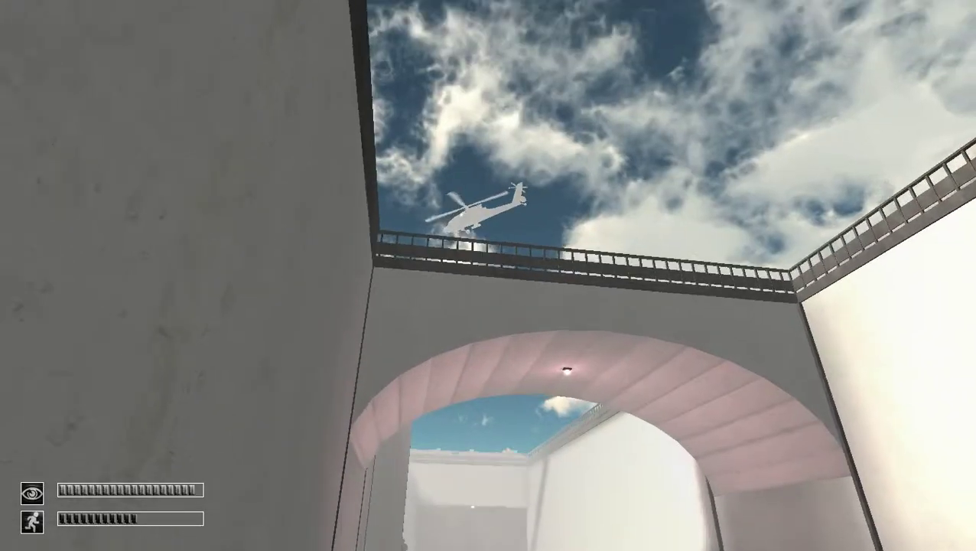
key("w")
key("w")
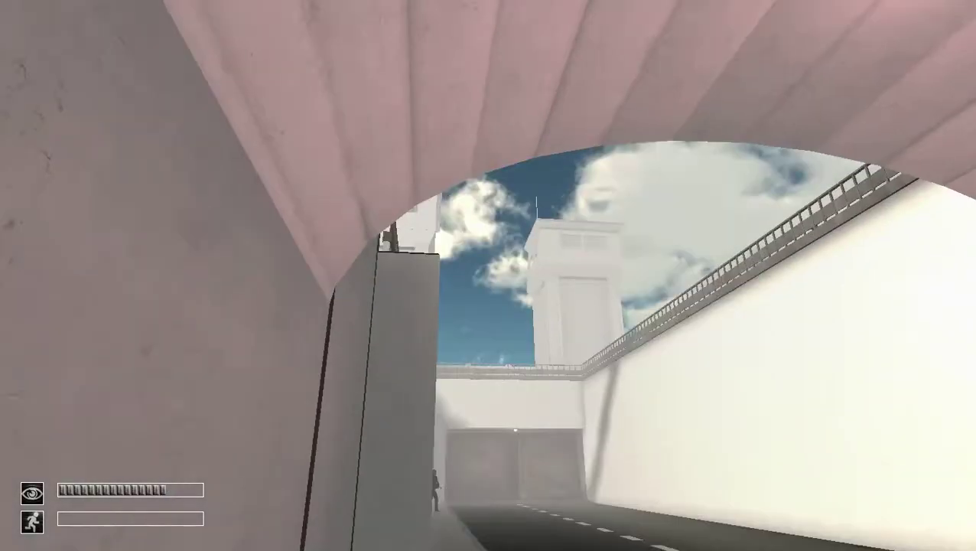
- Follow the walkway past the pillar to the armed guard by the wall doorway, then turn left
key("w")
key("w")
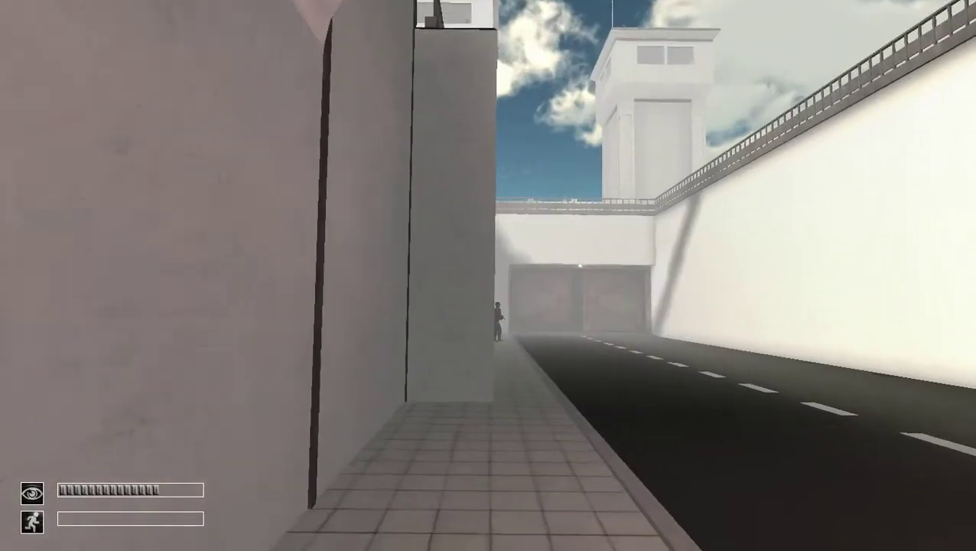
key("w")
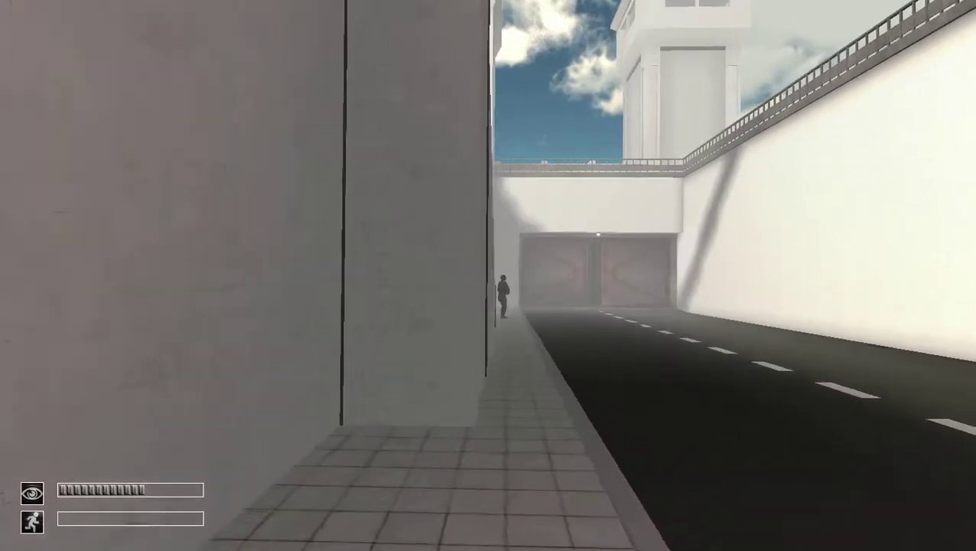
key("w")
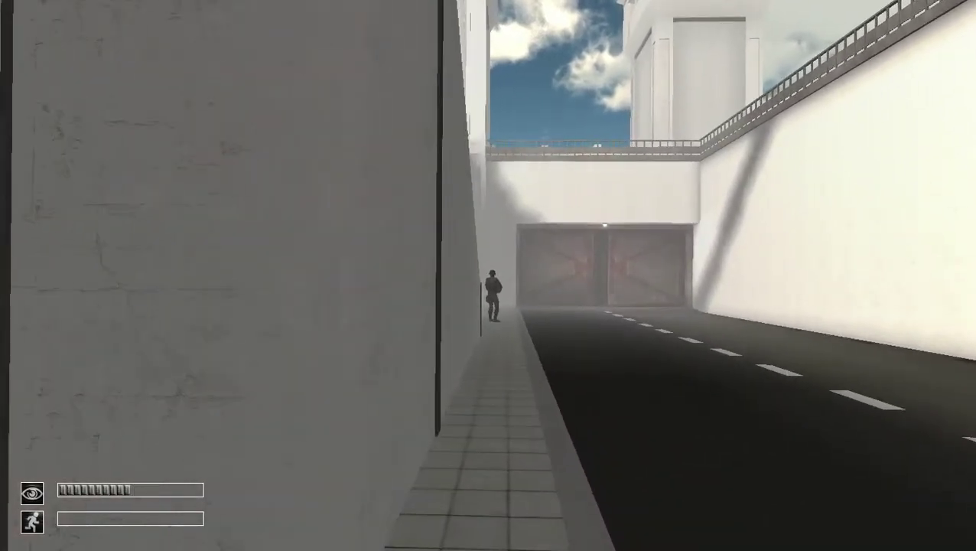
key("w")
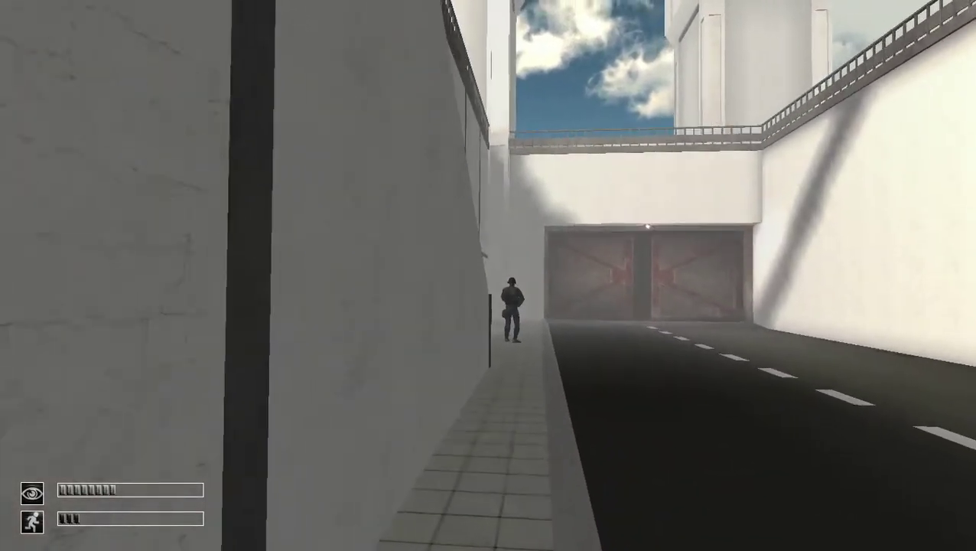
key("w")
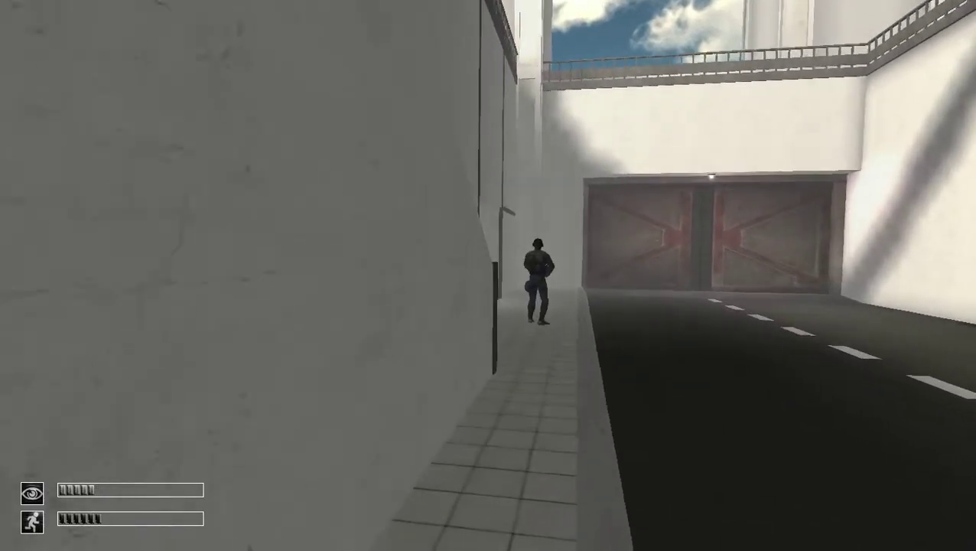
key("w")
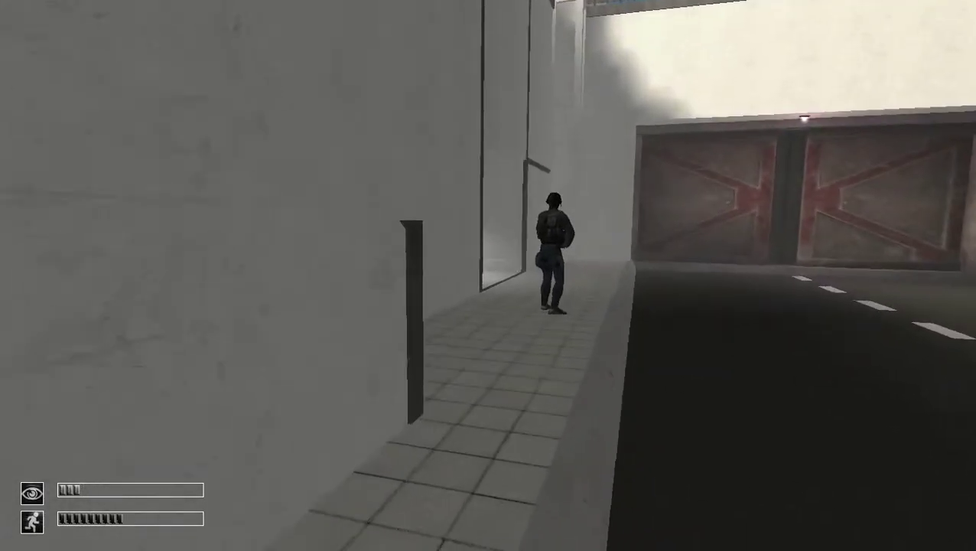
key("w")
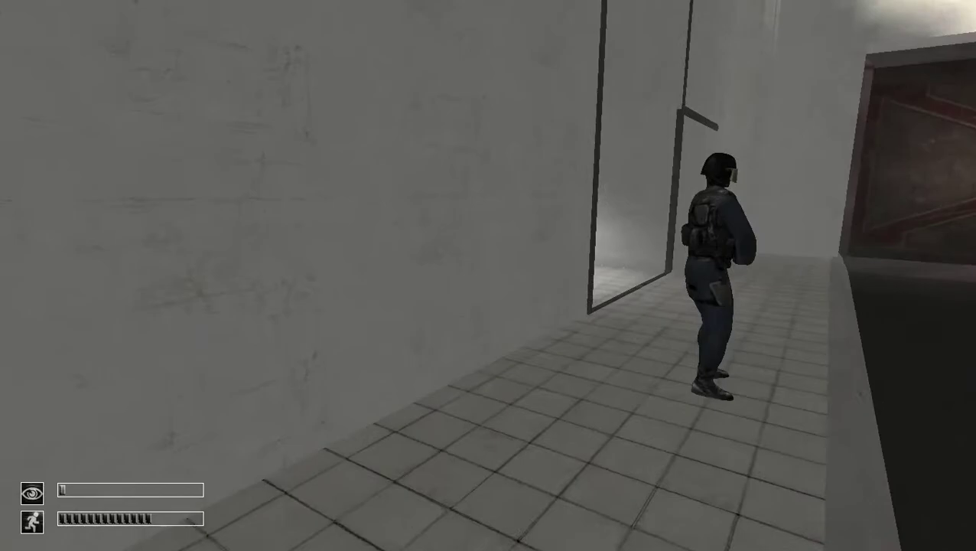
- Climb to the top landing, then back down into the dark room facing the keycard slot
key("w")
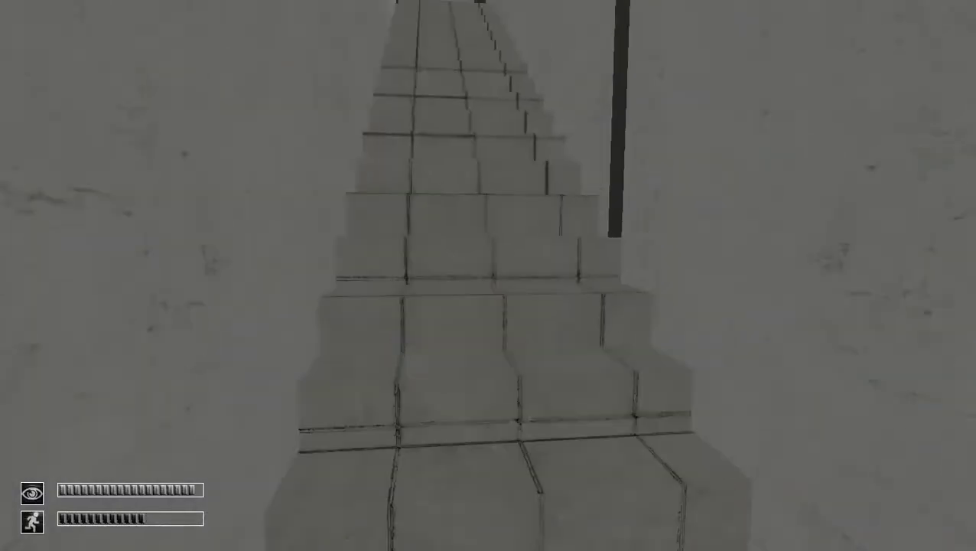
key("w")
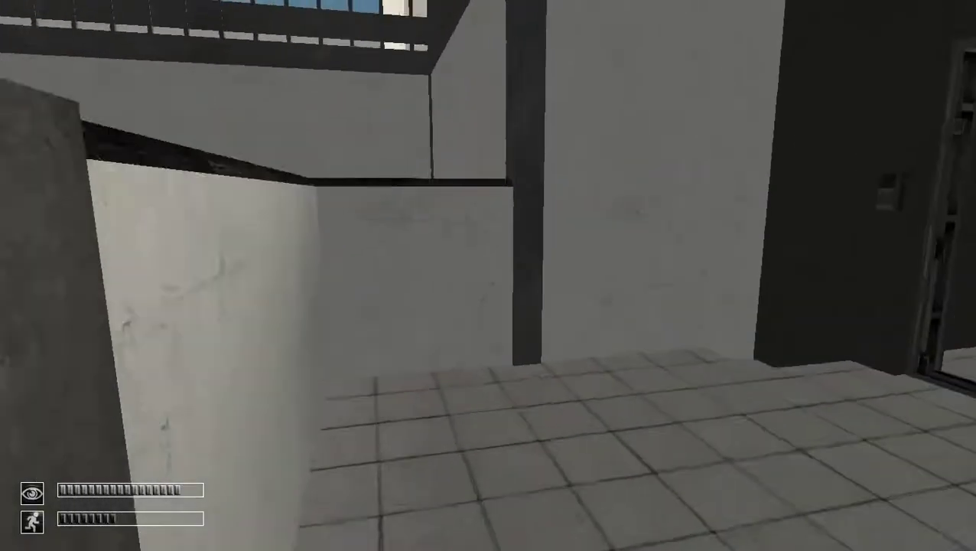
key("w")
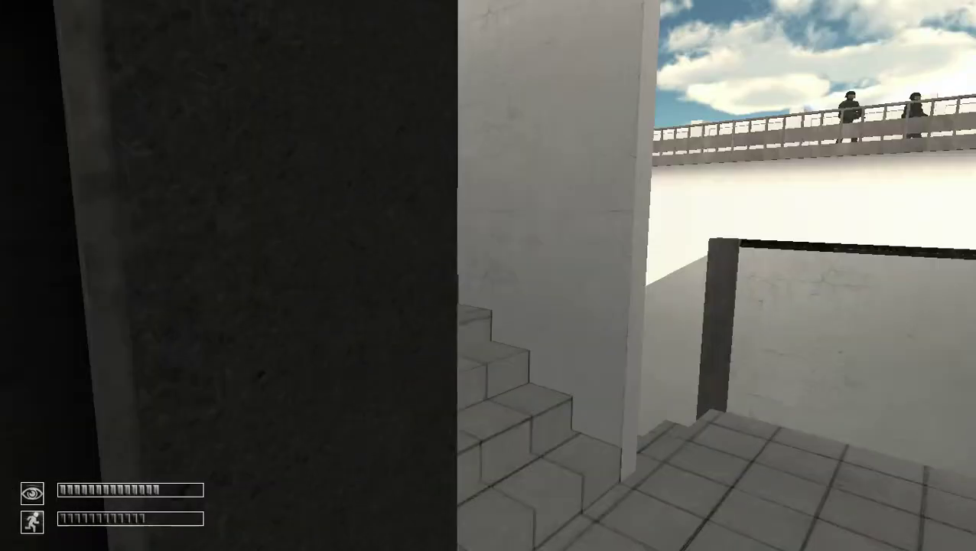
key("s")
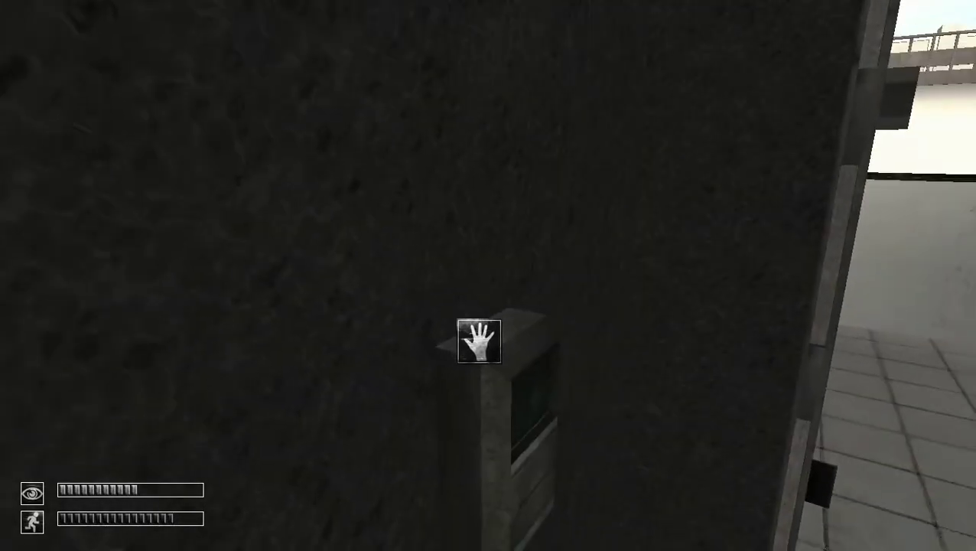
- Use the Key Card Omni from the inventory on the door slot and head down the corridor
key("Tab")
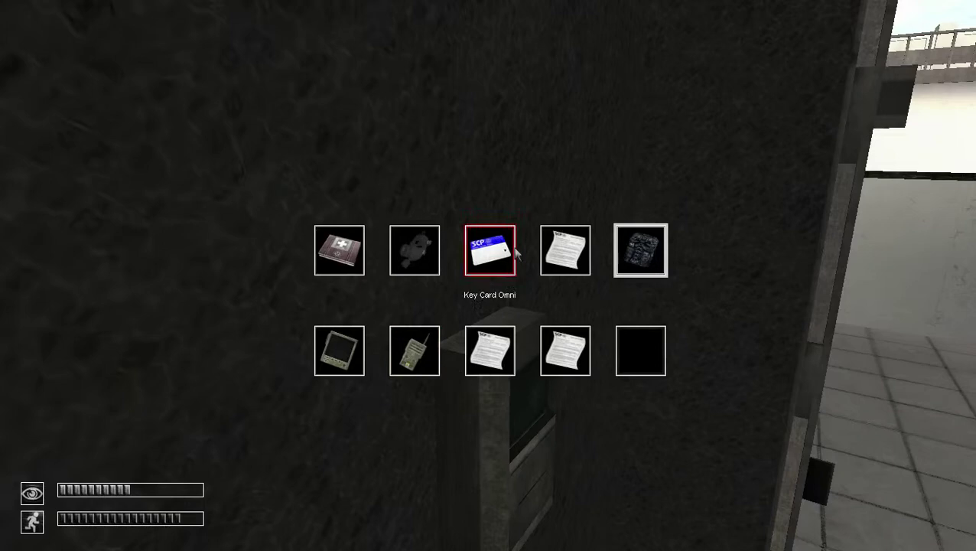
double_click(490, 250)
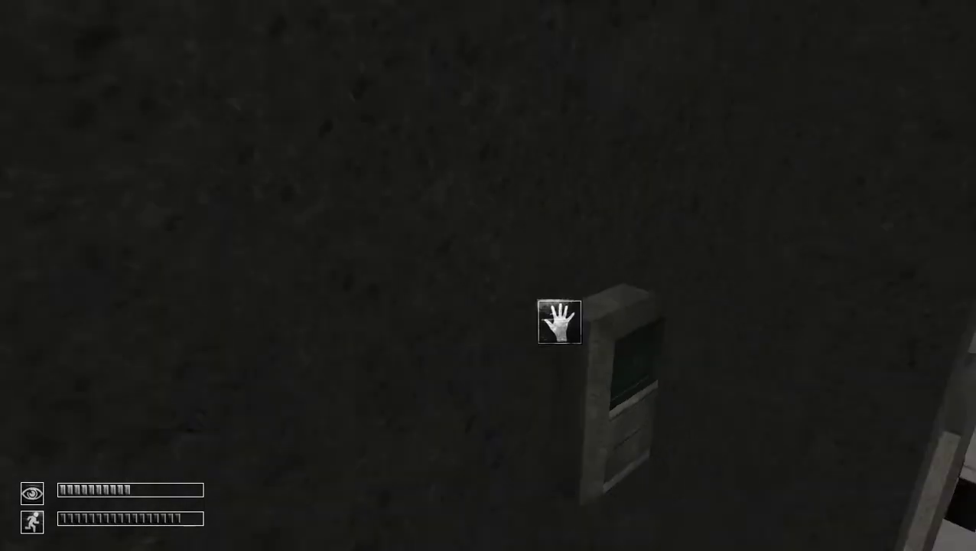
key("Tab")
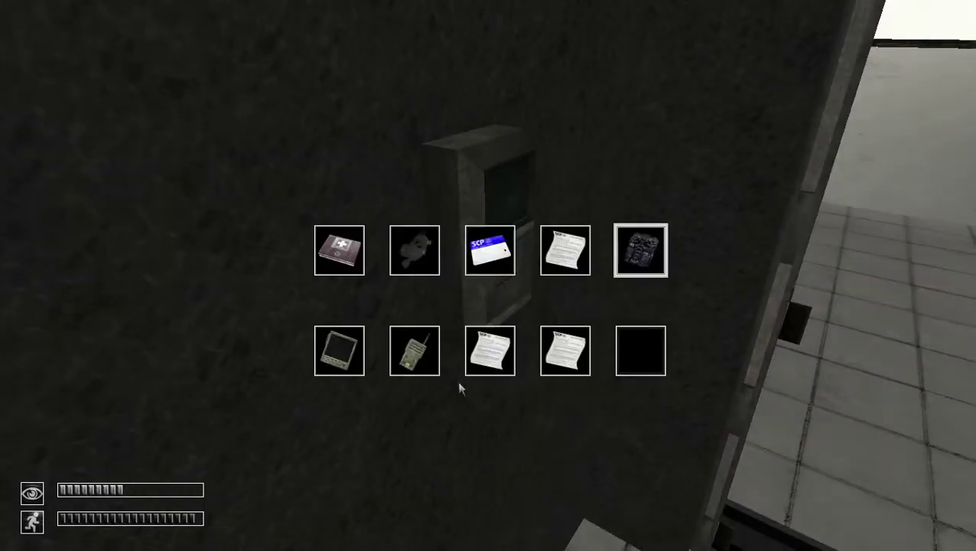
double_click(491, 246)
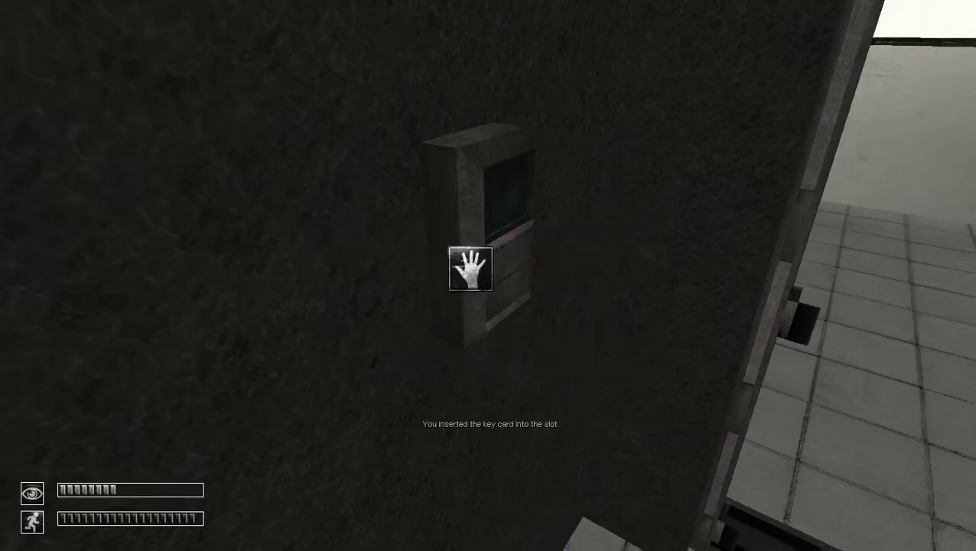
key("w")
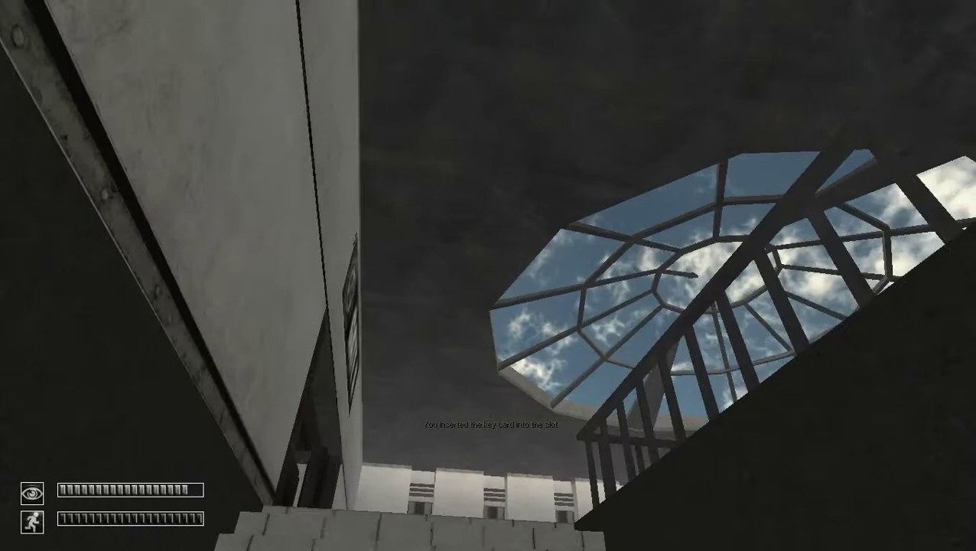
- Climb the stairs and cross the skylit atrium walkway past the doors
key("w")
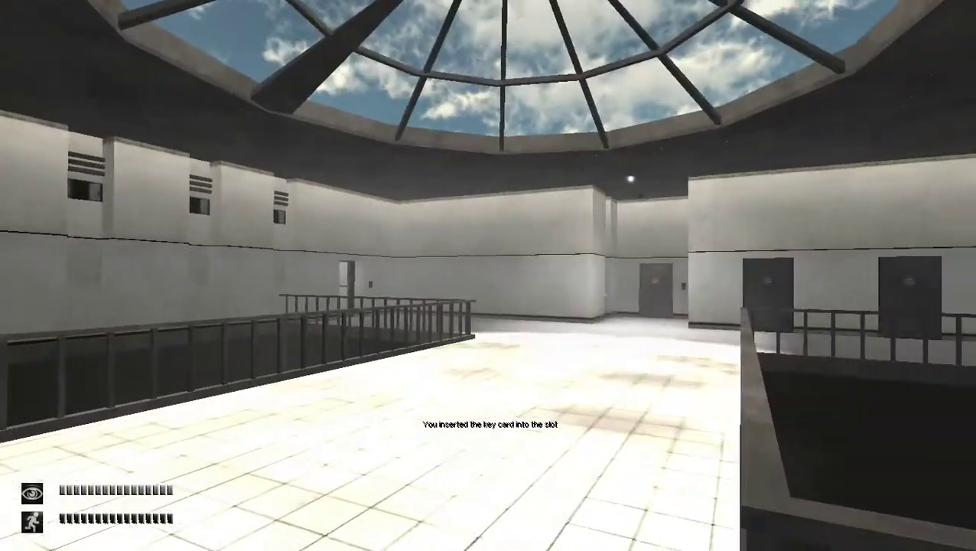
key("w")
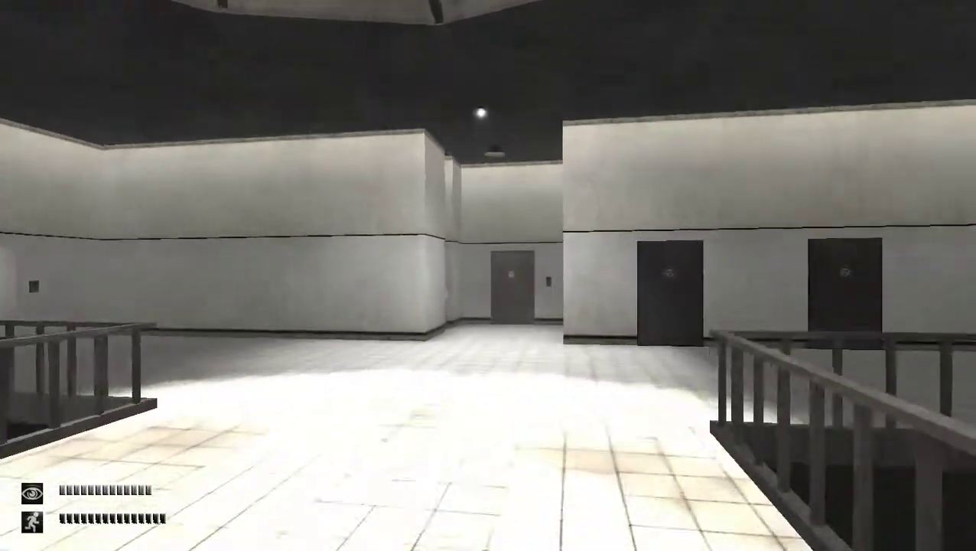
key("w")
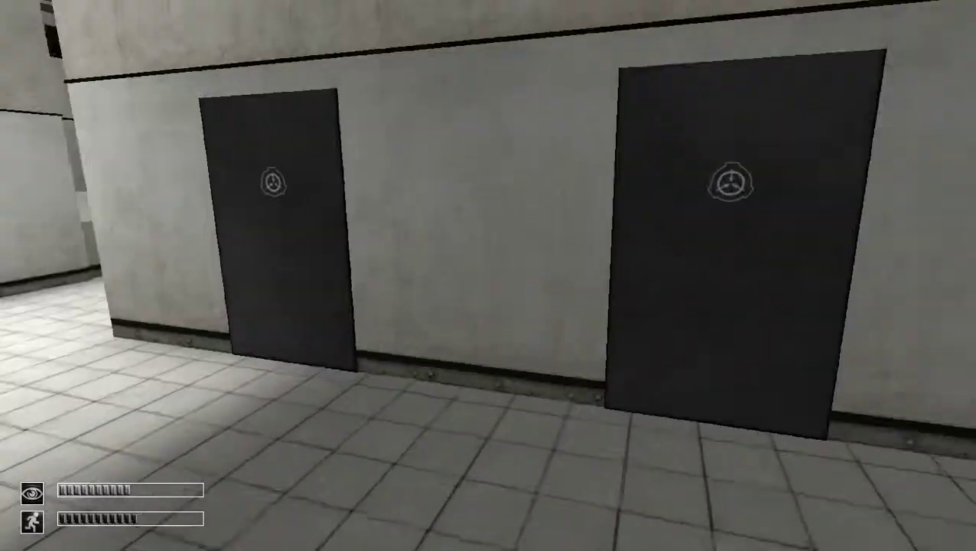
key("w")
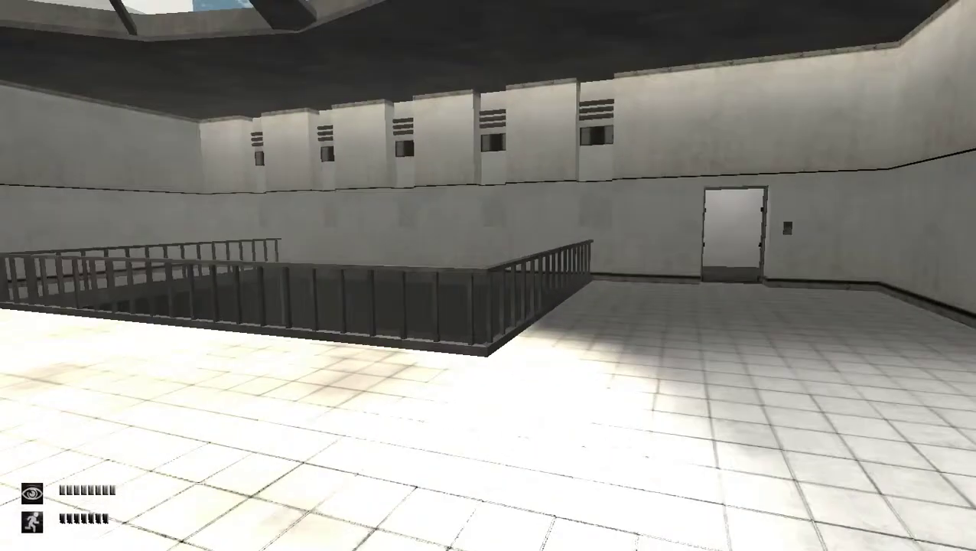
key("w")
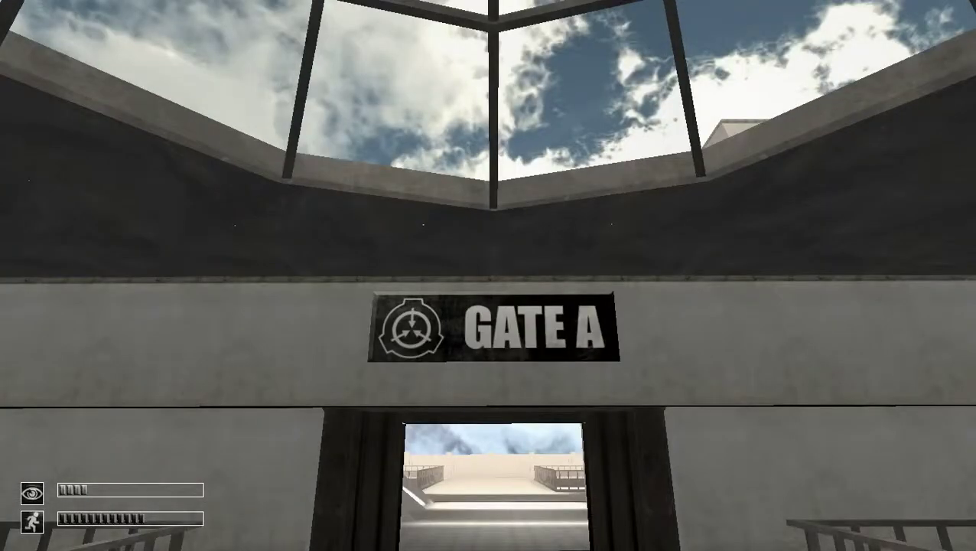
- Line up with the Gate A doorway and step toward its opening
key("w")
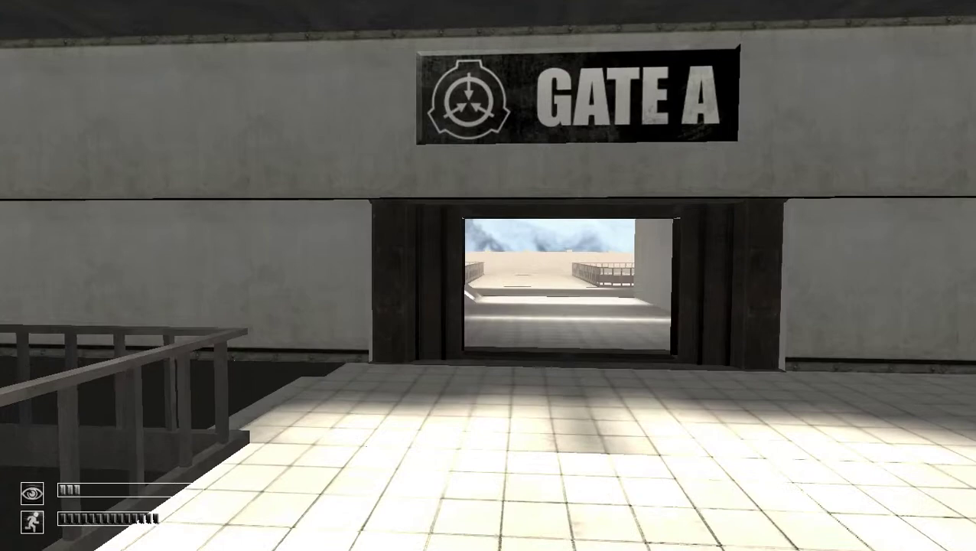
key("w")
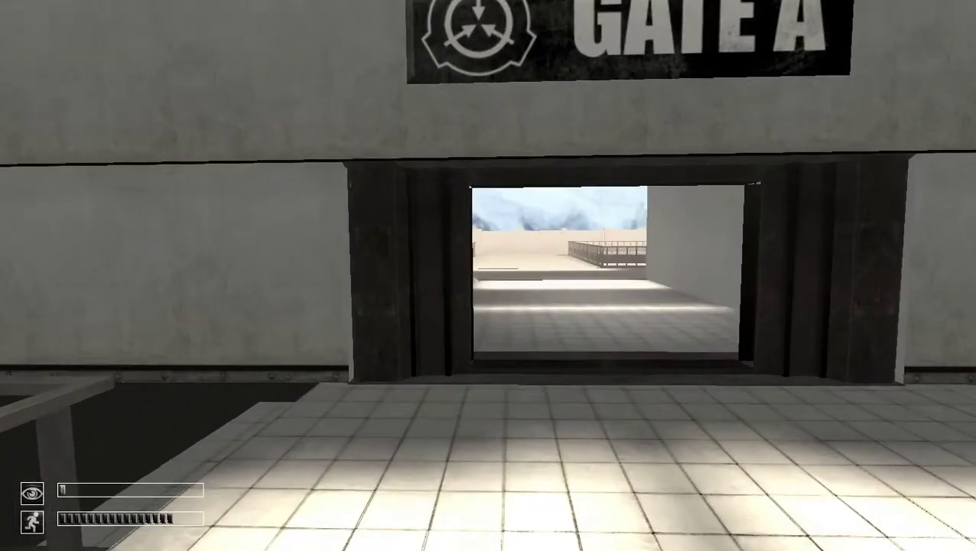
key("w")
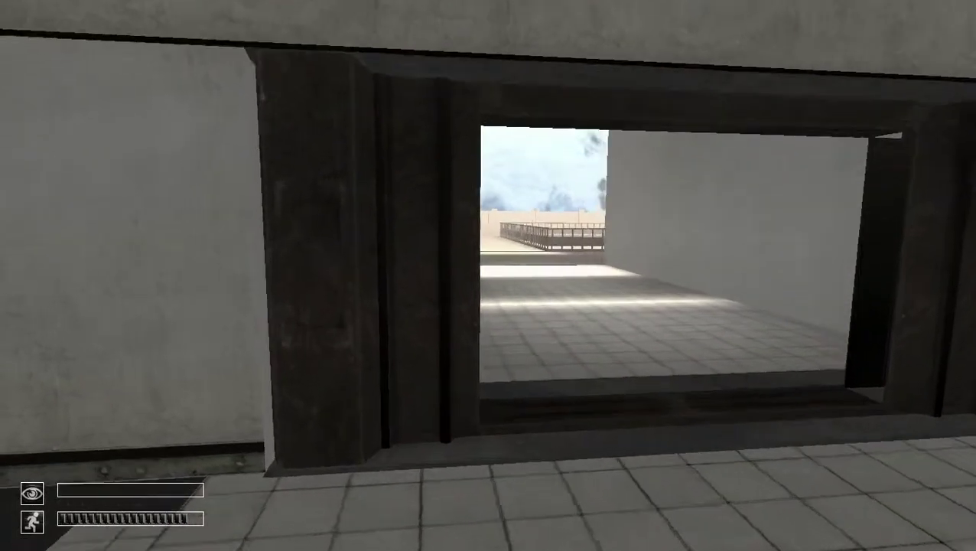
key("w")
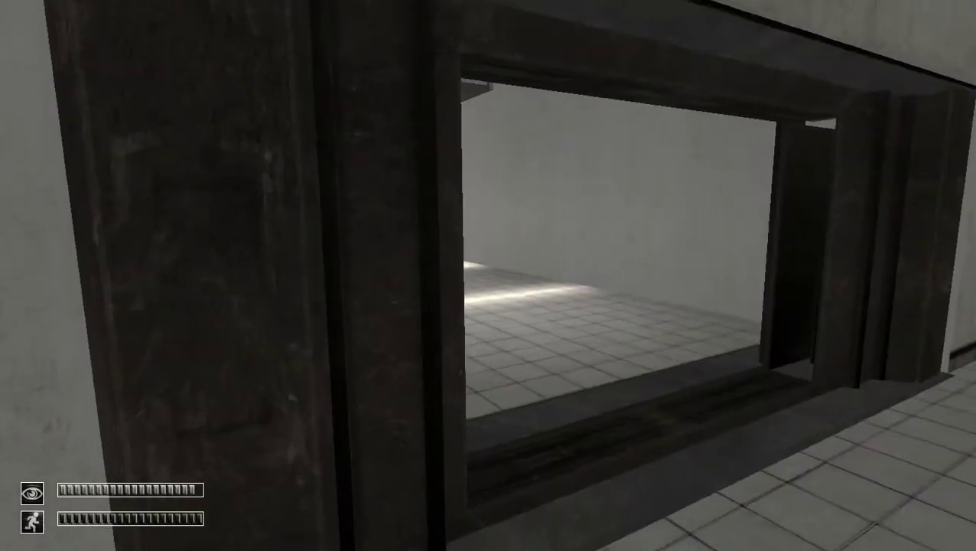
key("w")
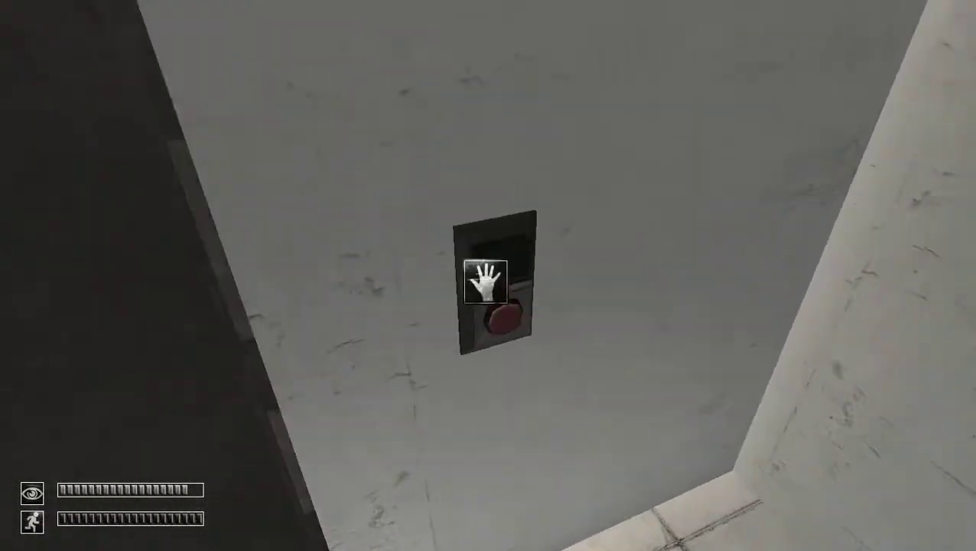
- Press the elevator call button
left_click(488, 275)
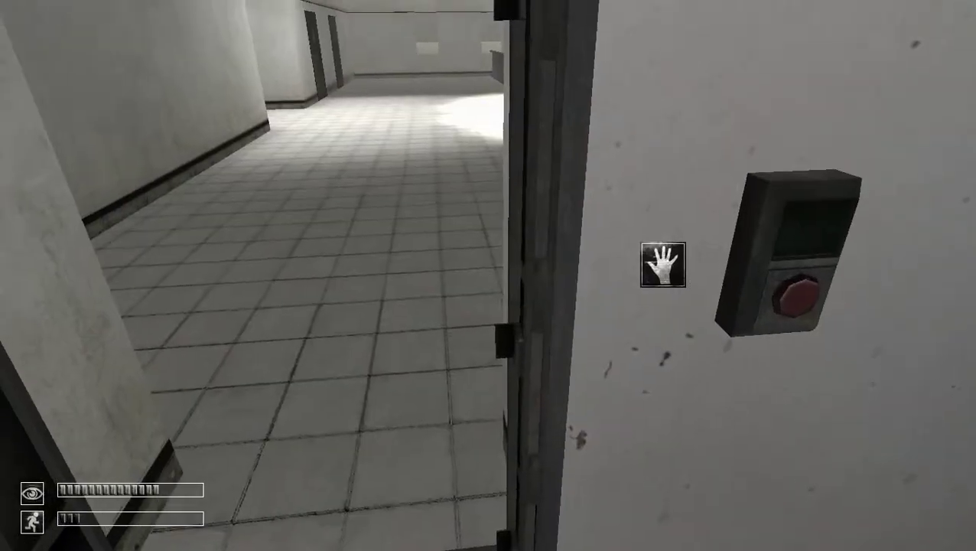
- Try the button beside the elevator door again
left_click(488, 275)
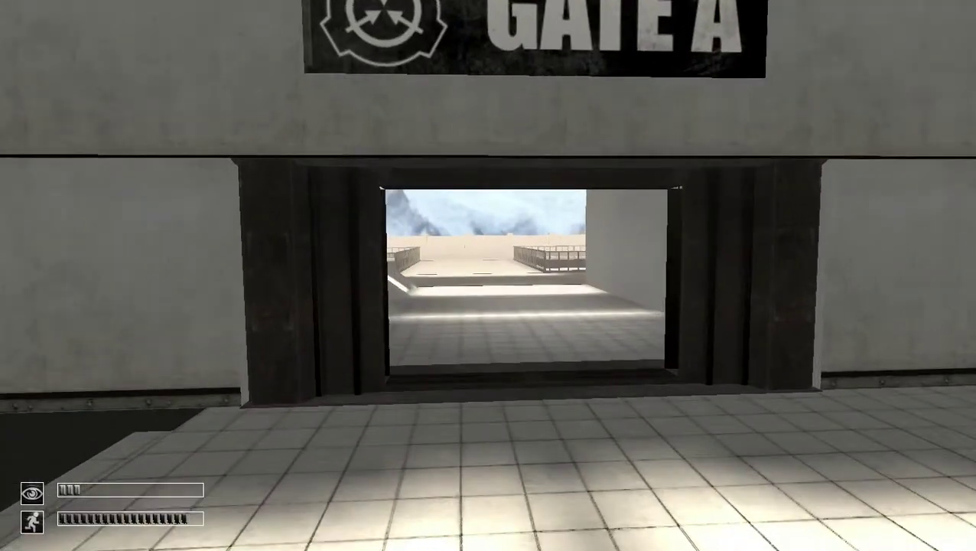
- Look around the surface overlook: the helicopter, the guards, and the road below the railing
key("w")
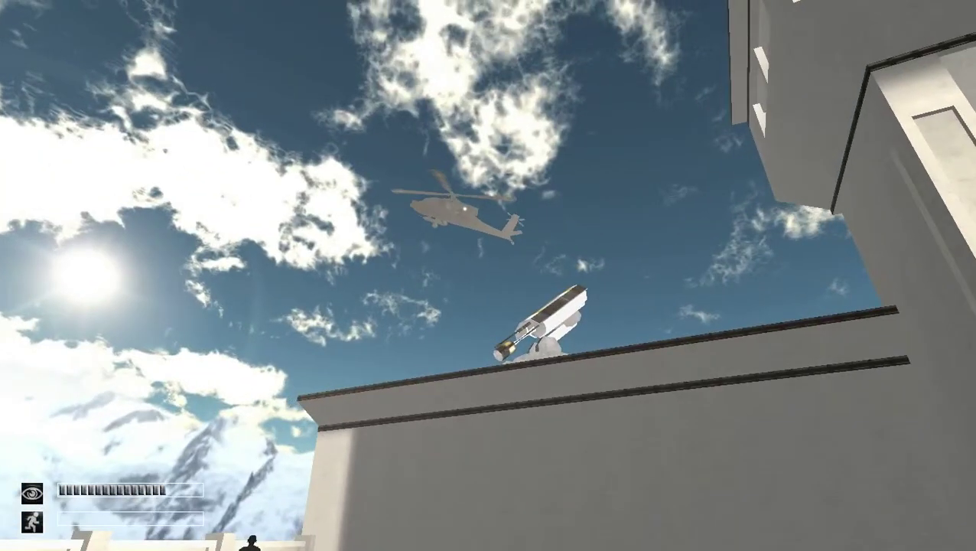
key("w")
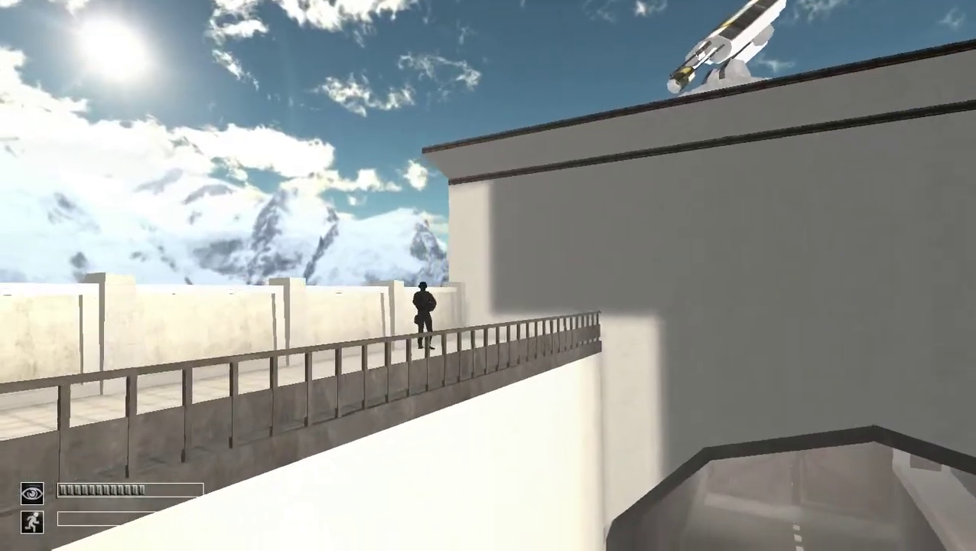
key("w")
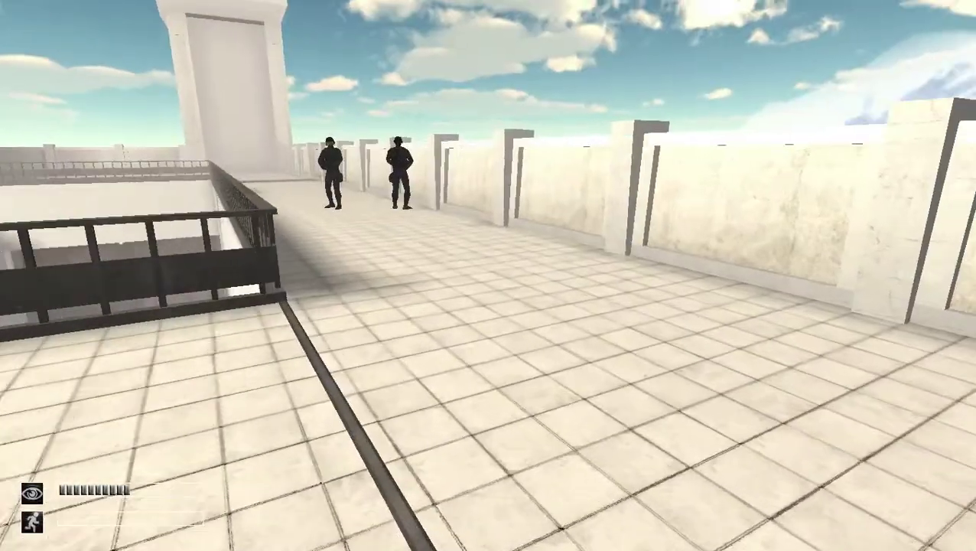
key("w")
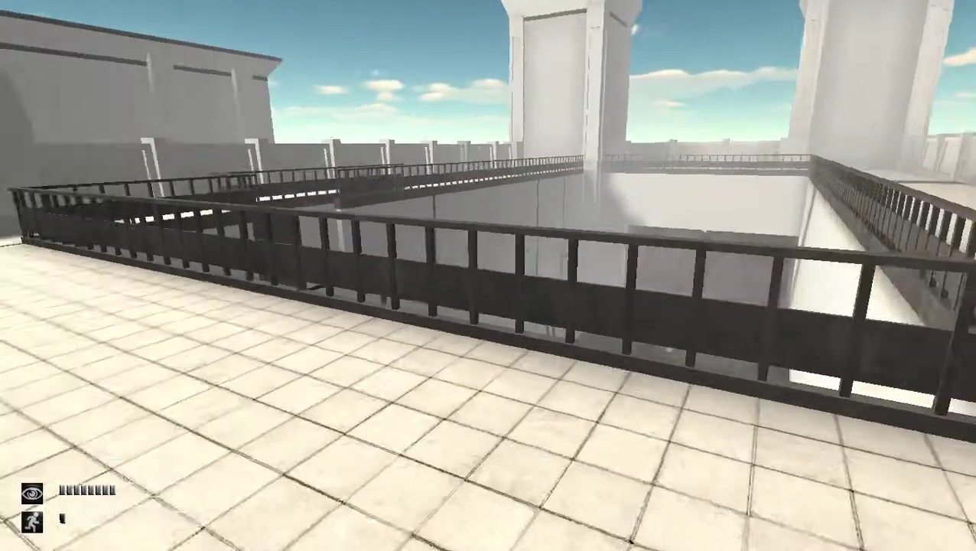
key("w")
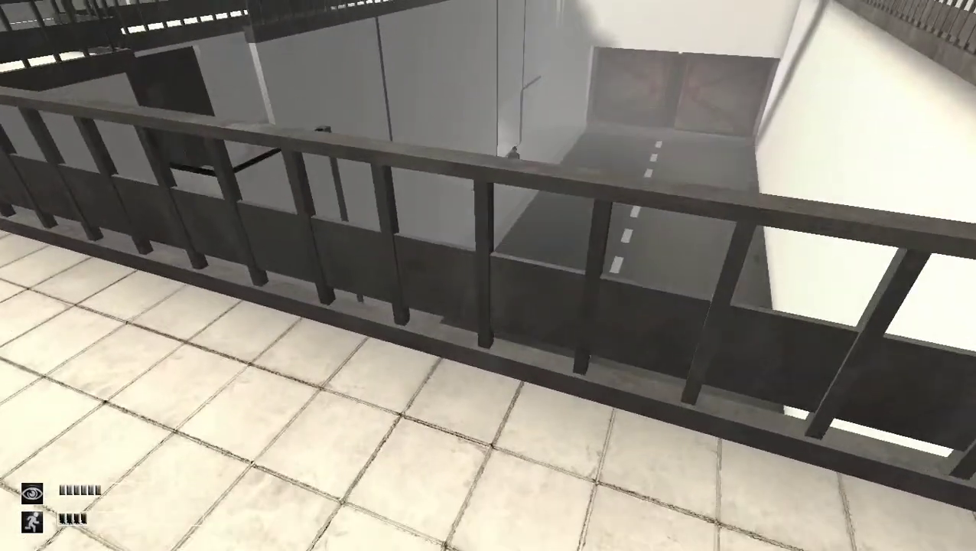
key("w")
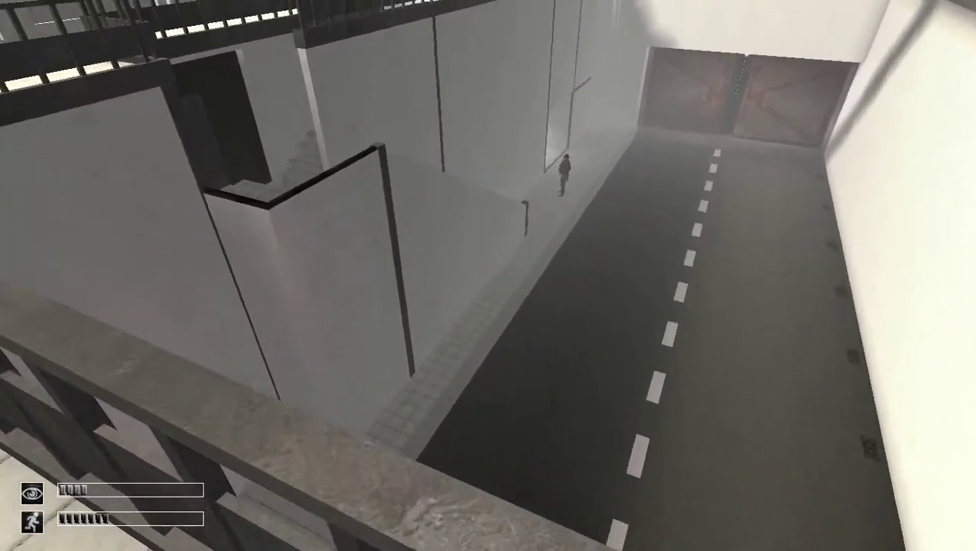
key("w")
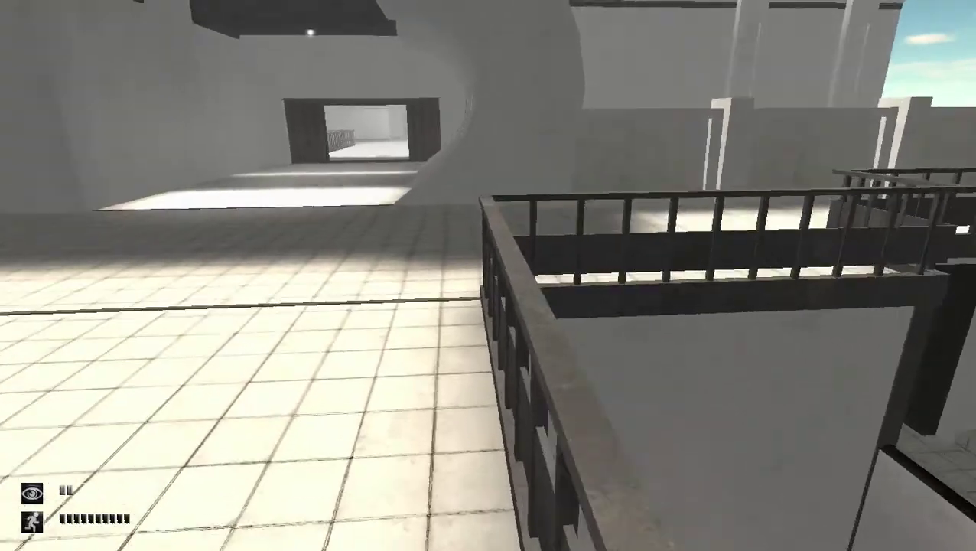
key("w")
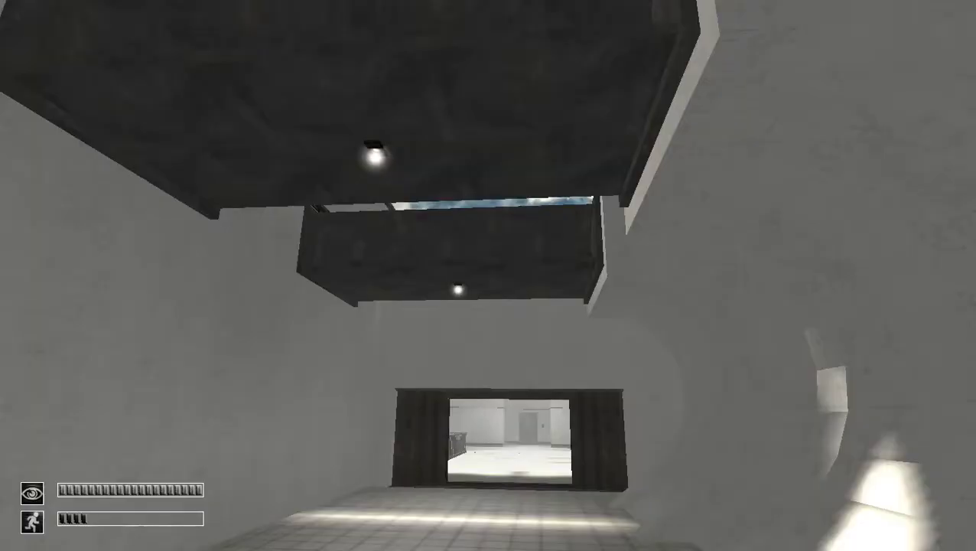
- Cross the domed atrium, take the stairs down, and walk the dark corridor to the SCP-logo door
key("w")
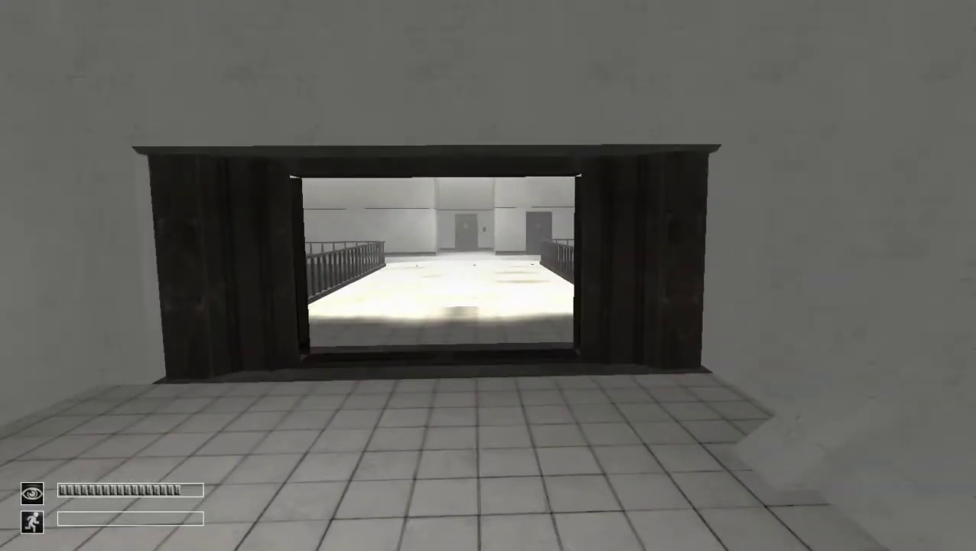
key("w")
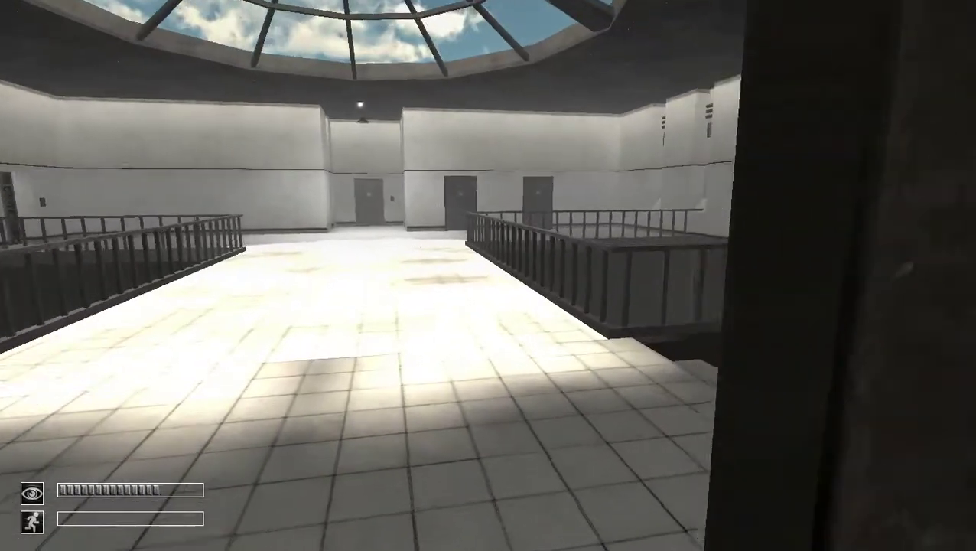
key("w")
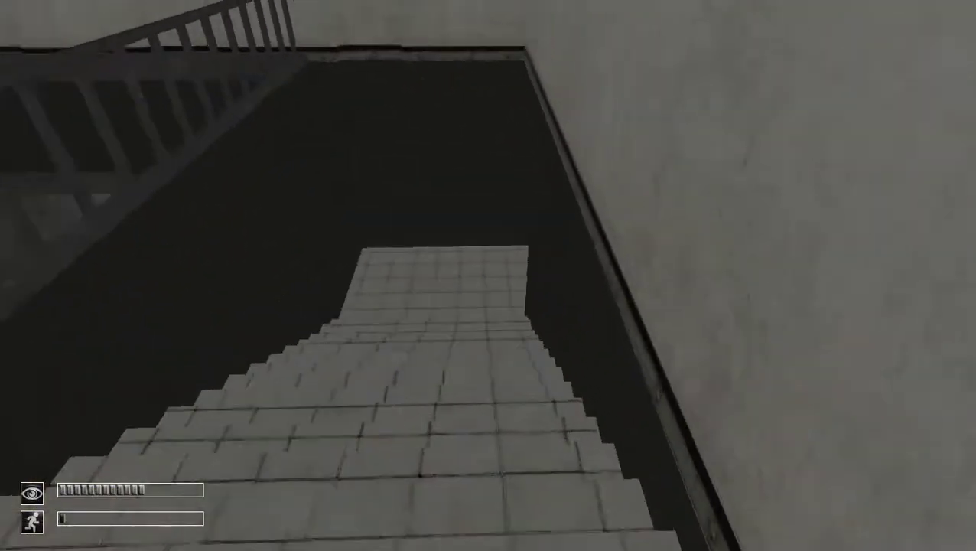
key("w")
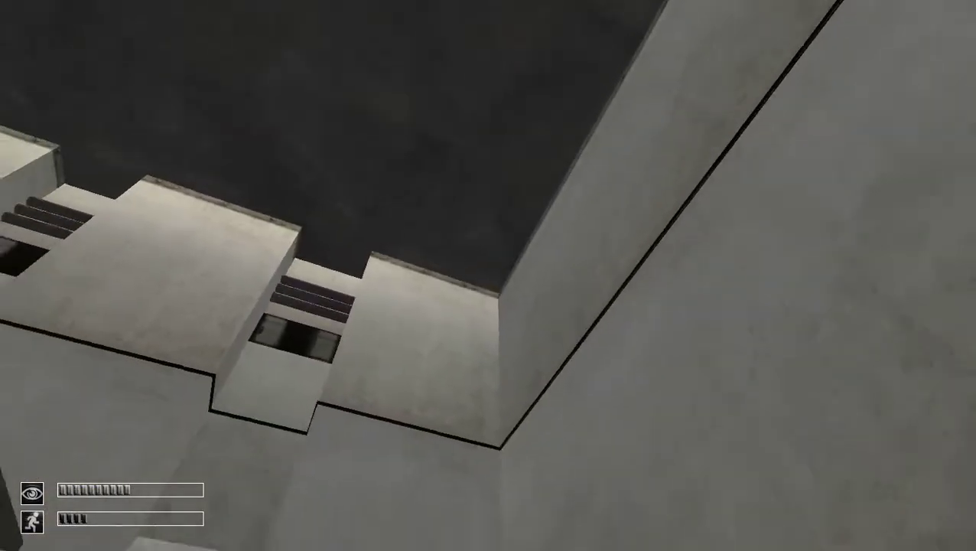
key("w")
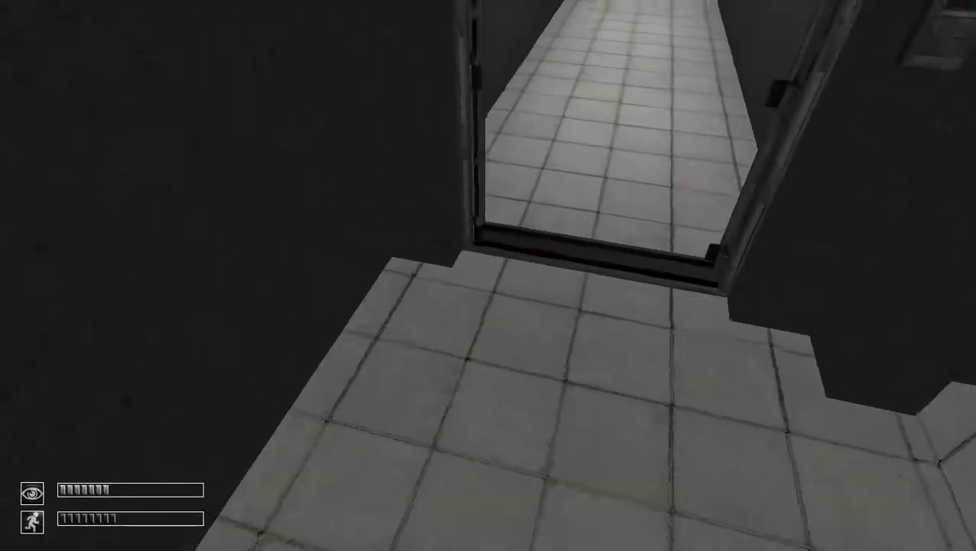
key("w")
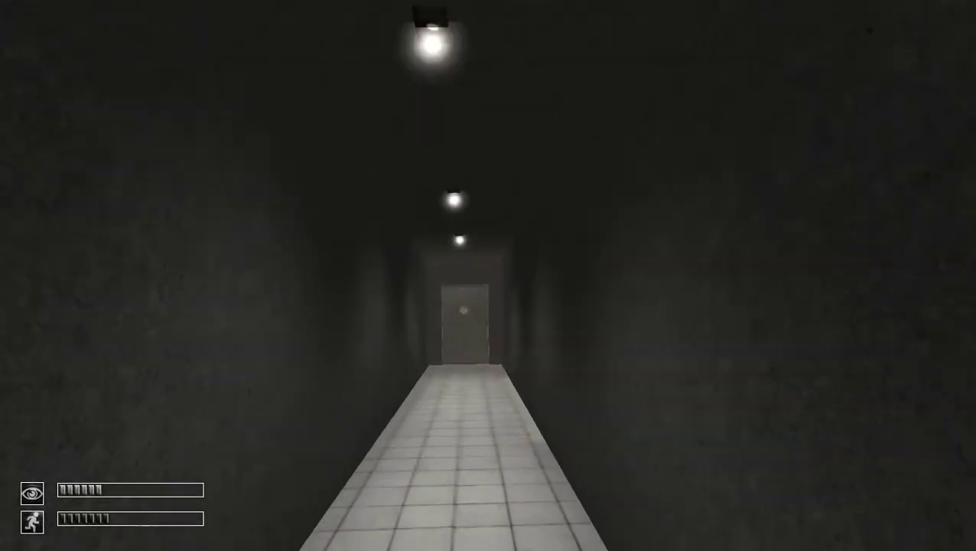
key("w")
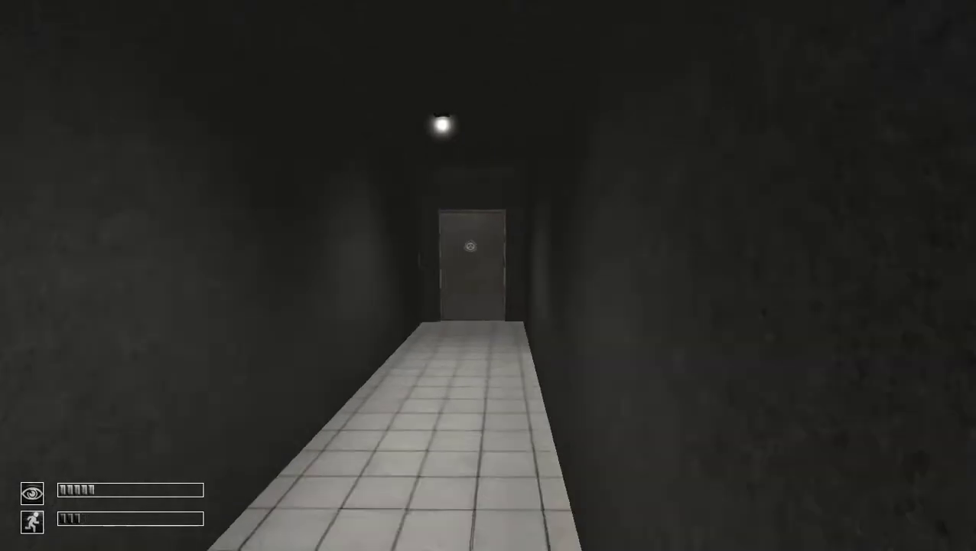
key("w")
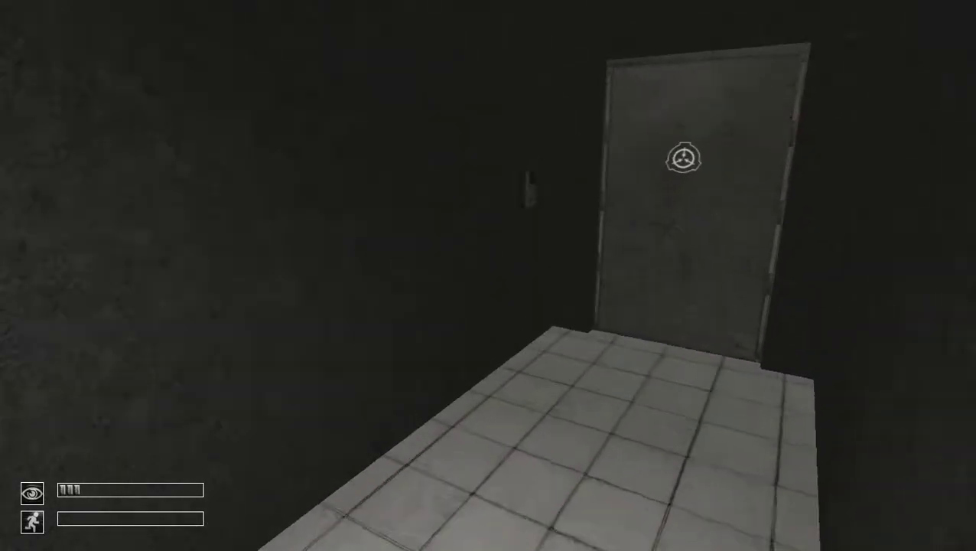
- Pass through the keycard door and sprint up the stairs onto the rooftop walkway
key("w")
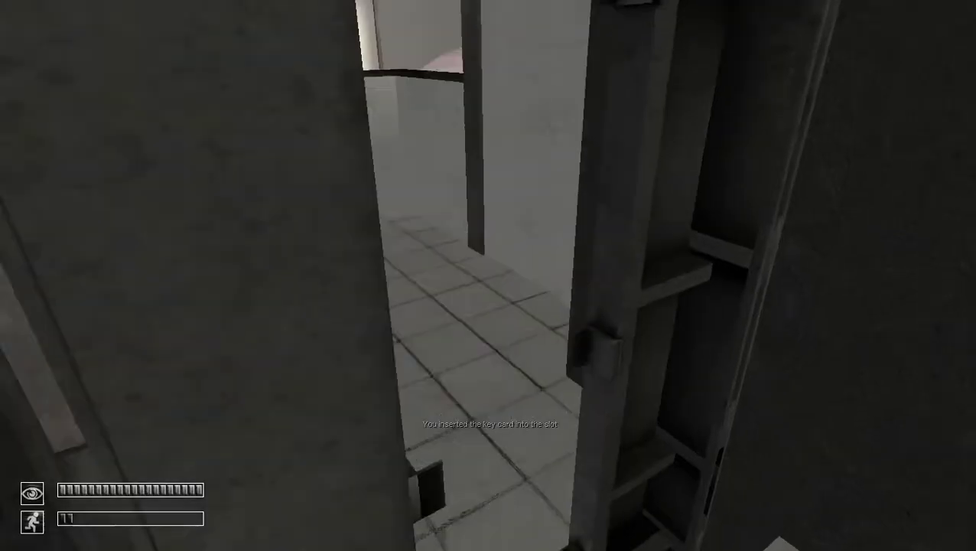
key("w")
key("w")
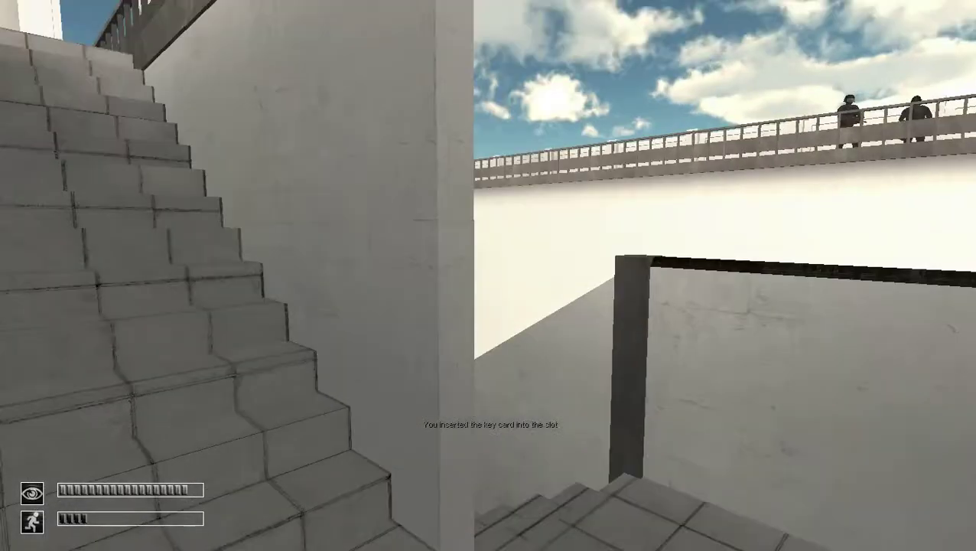
key("shift+w")
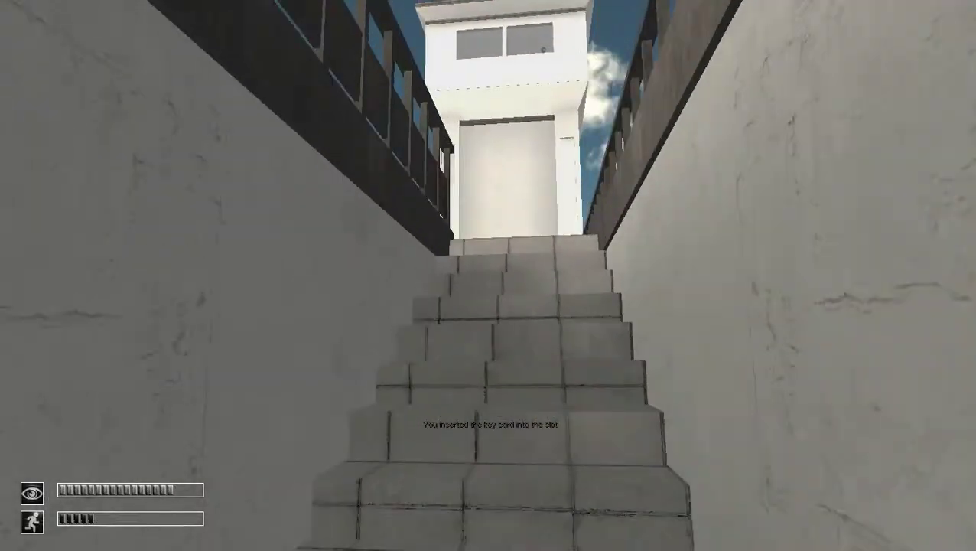
key("w")
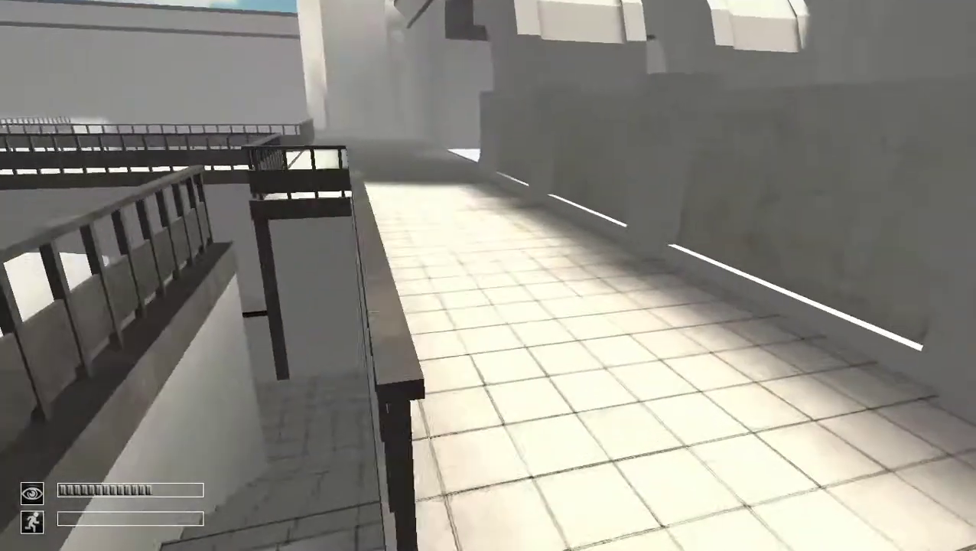
- Descend to the roadside sidewalk and stand right in front of the armed guard
key("w")
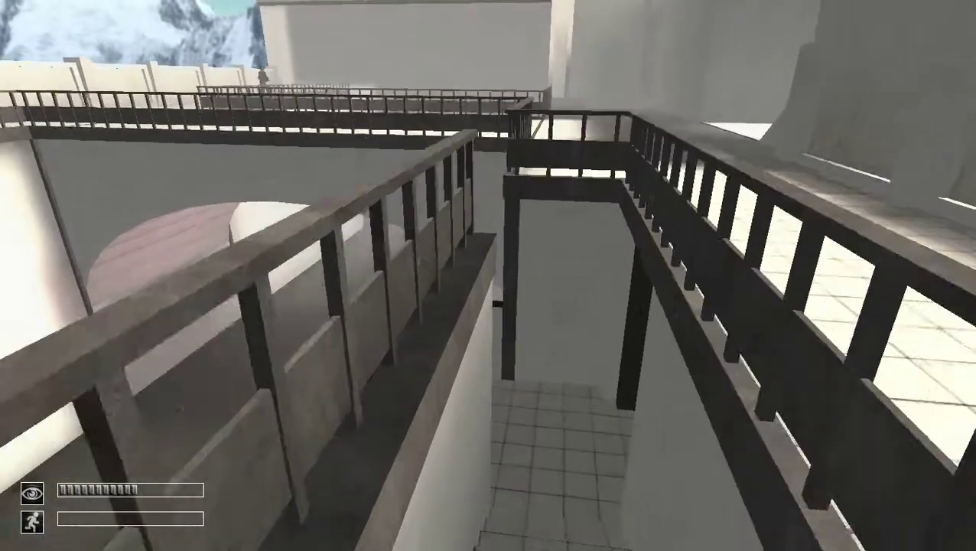
key("w")
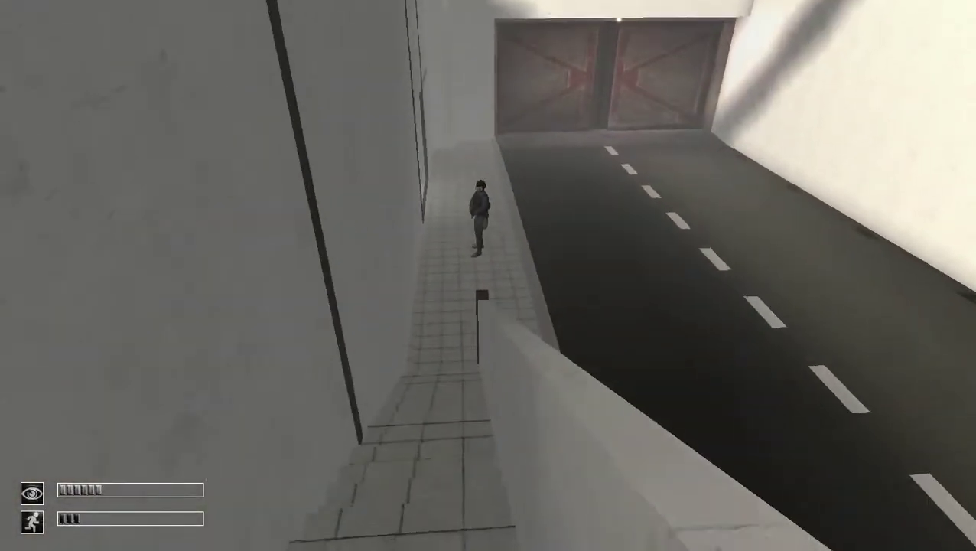
key("w")
key("shift+w")
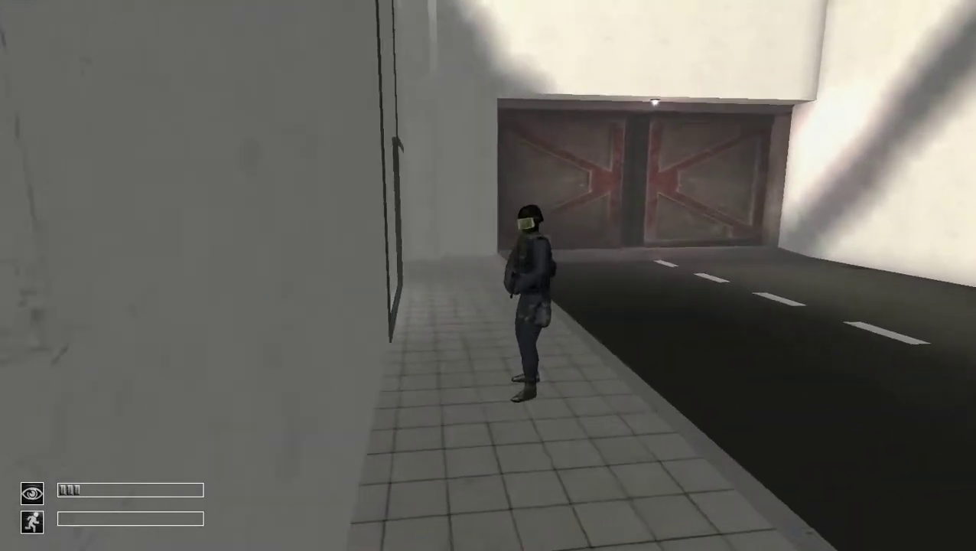
key("w")
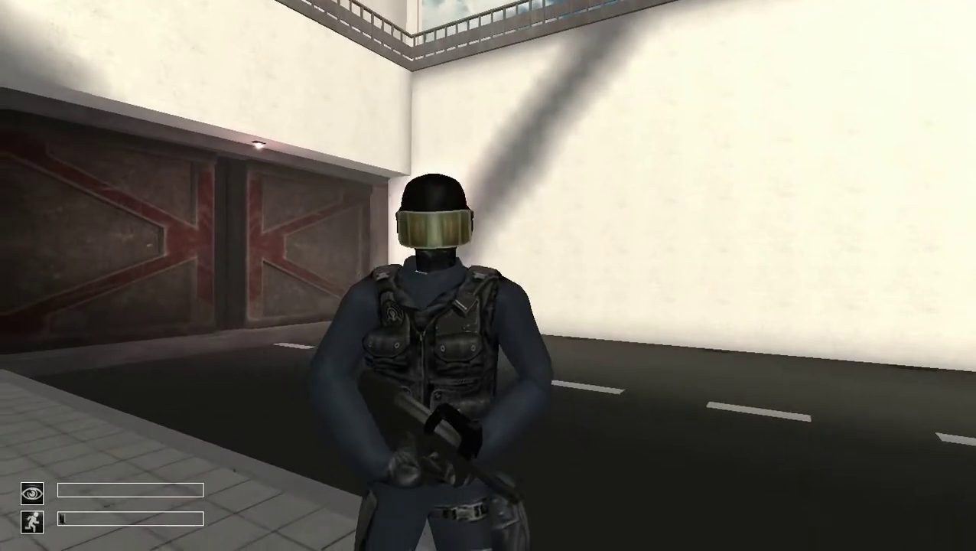
key("w")
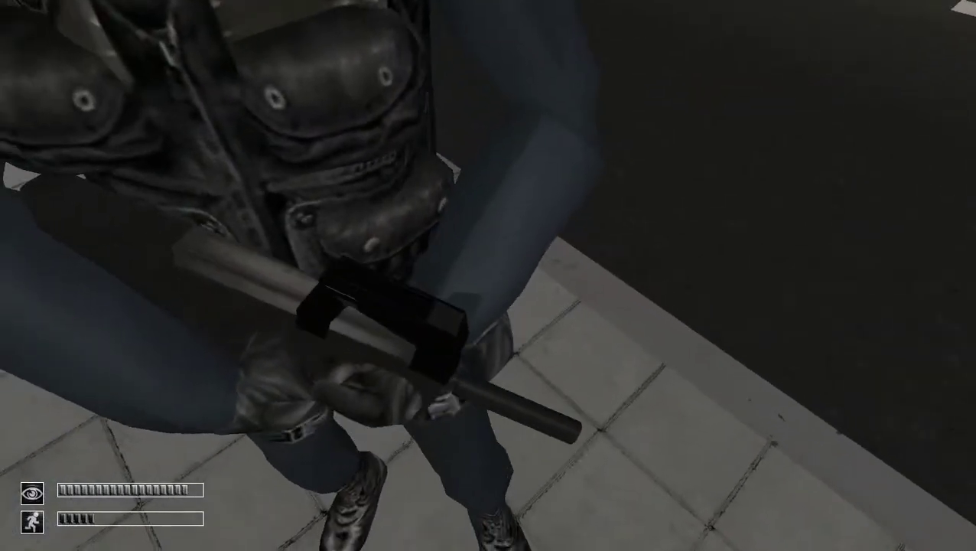
key("w")
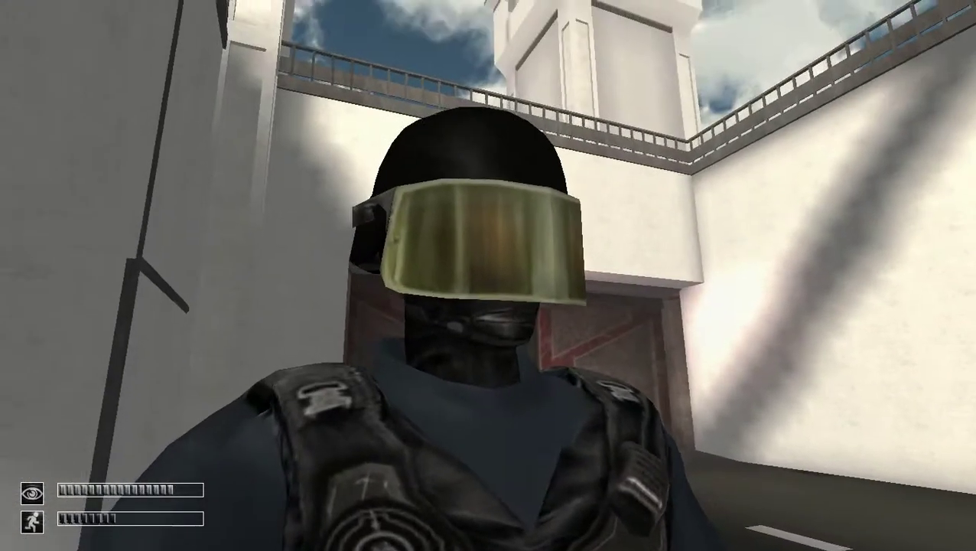
- Walk away from the guard to the side room's door button and back out to the road
key("w")
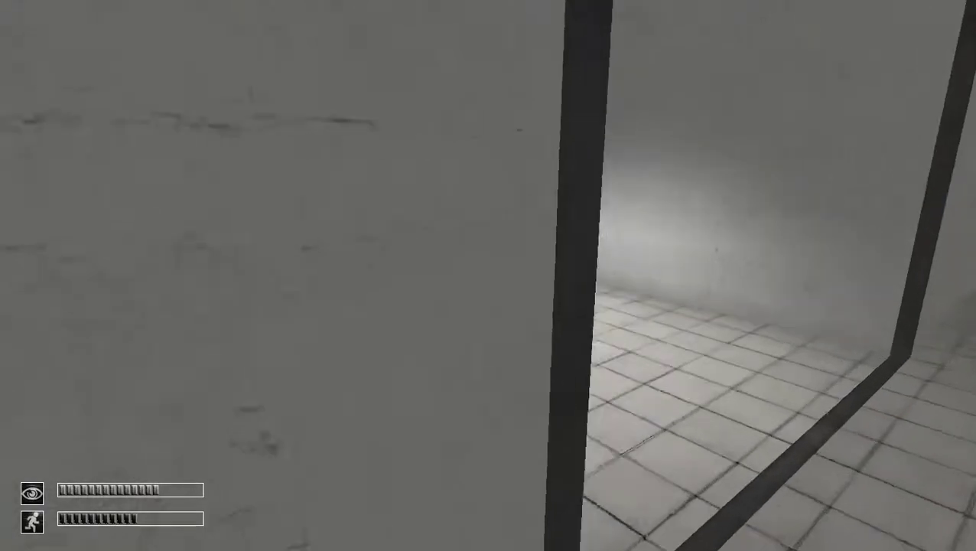
key("w")
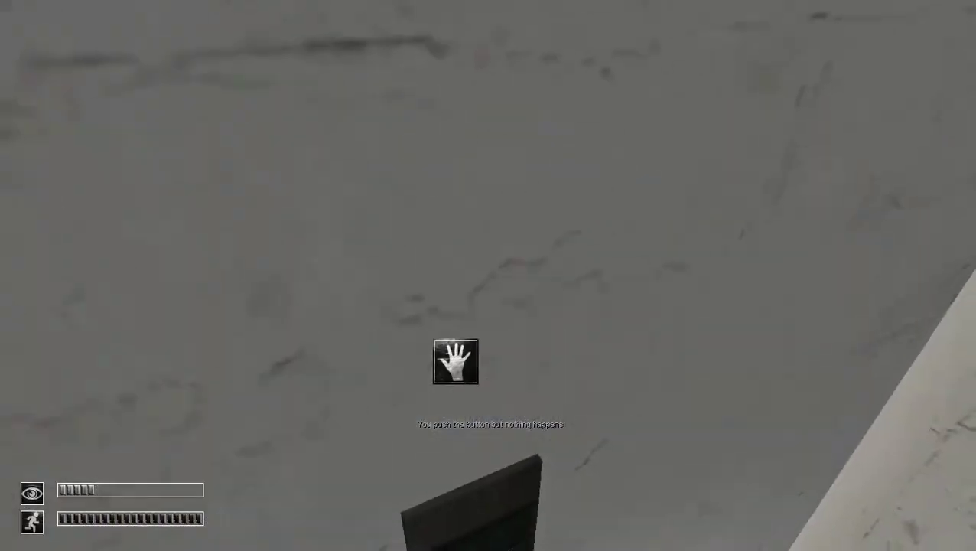
key("w")
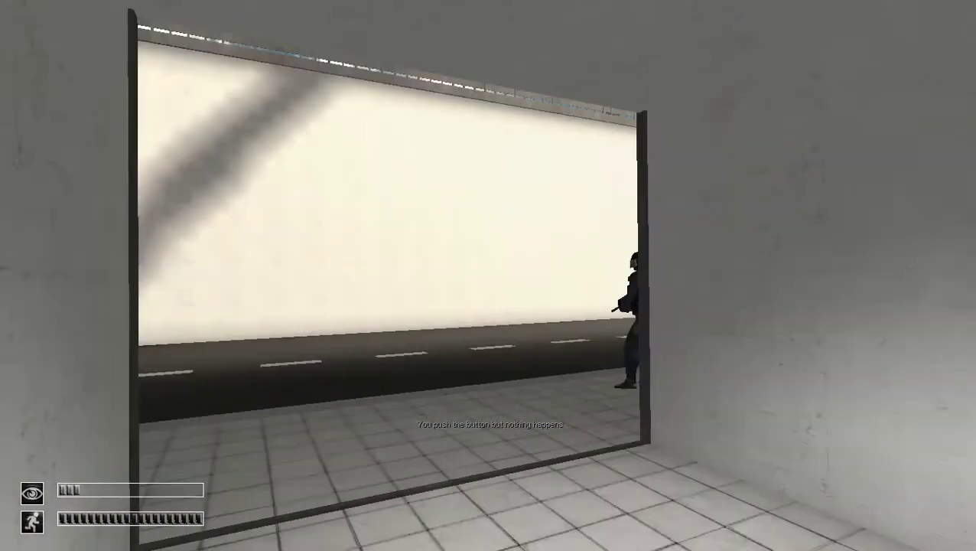